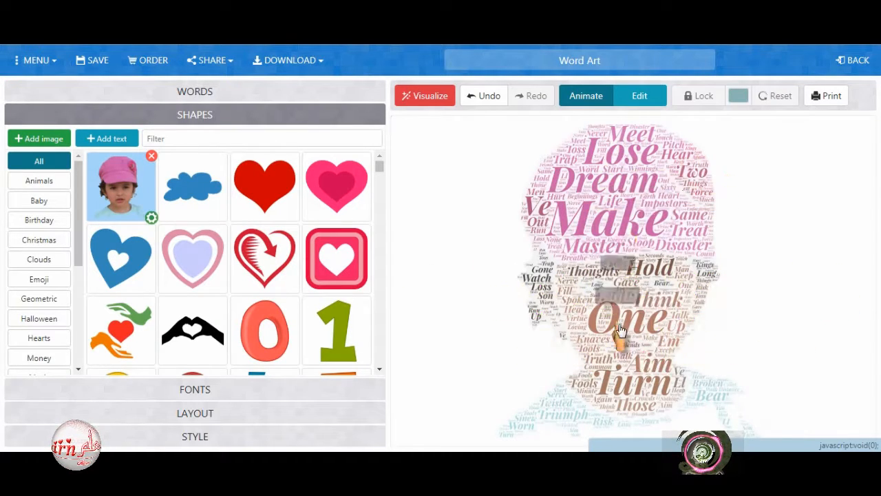
Step: Lower the Edges setting of the child photo shape, apply it and regenerate the word art
{"action": "left_click", "coordinate": [151, 218]}
{"action": "left_click_drag", "start_coordinate": [487, 368], "coordinate": [435, 370]}
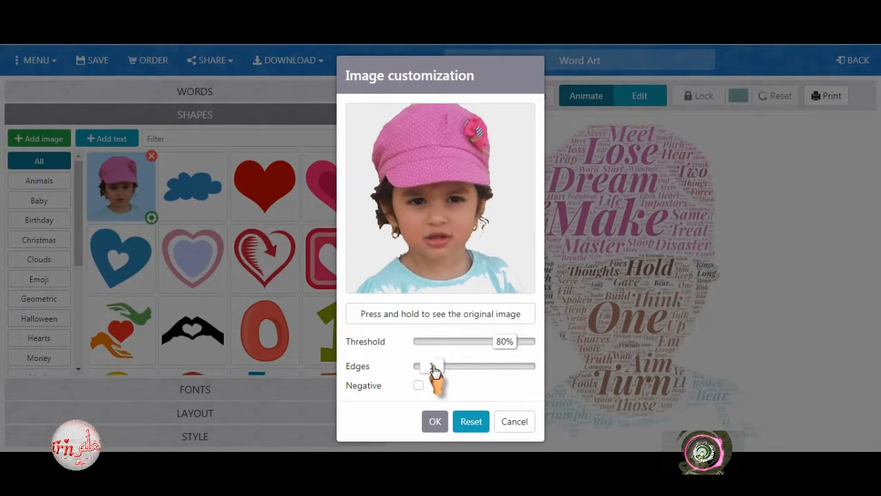
{"action": "left_click", "coordinate": [437, 421]}
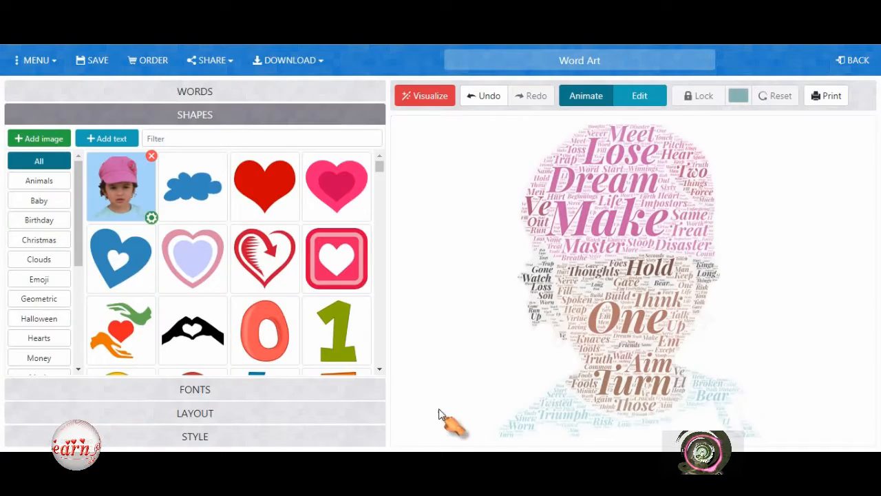
{"action": "left_click", "coordinate": [423, 99]}
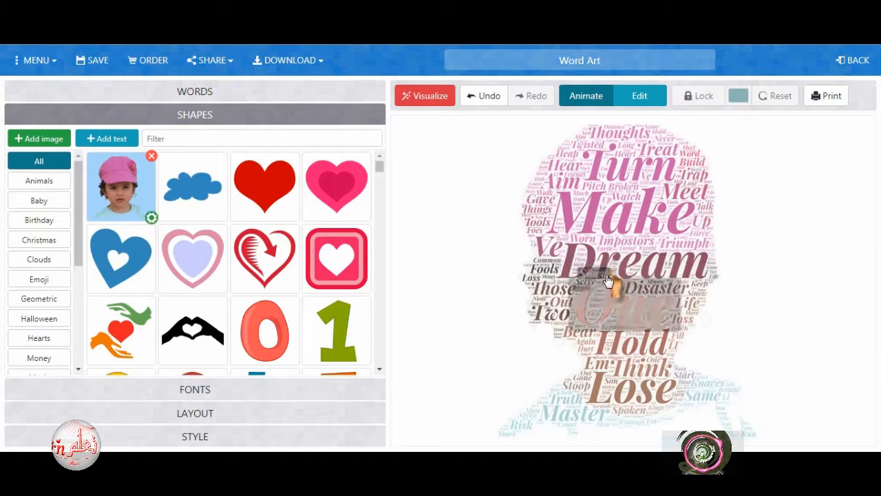
Step: Set the photo shape's threshold to 59% and edges to 13, apply the customization and regenerate the word art
{"action": "left_click", "coordinate": [151, 216]}
{"action": "left_click_drag", "start_coordinate": [432, 365], "coordinate": [488, 346]}
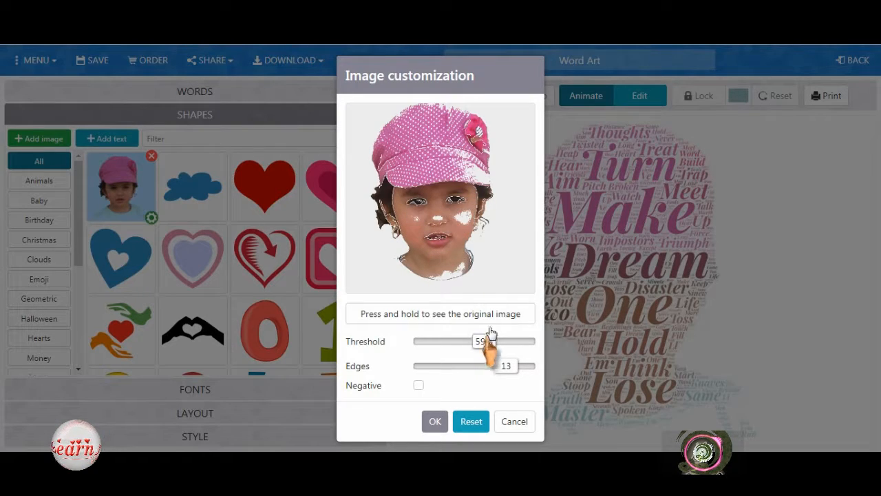
{"action": "left_click", "coordinate": [435, 422]}
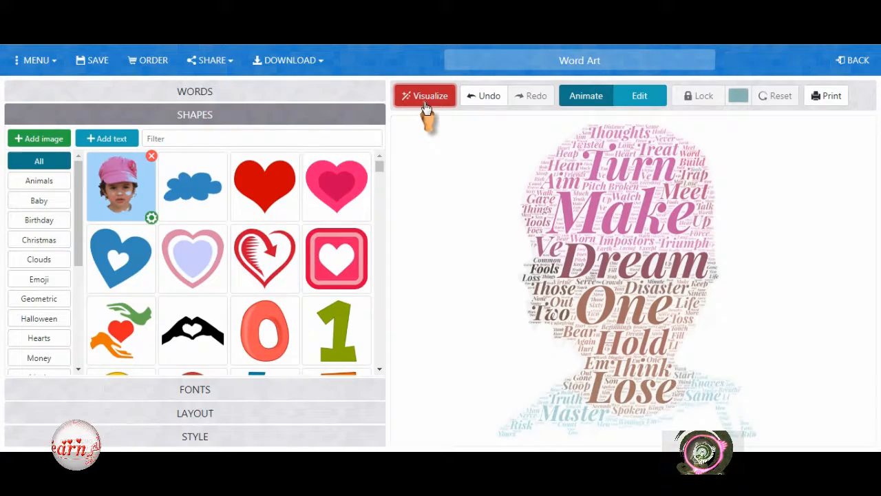
{"action": "left_click", "coordinate": [424, 99]}
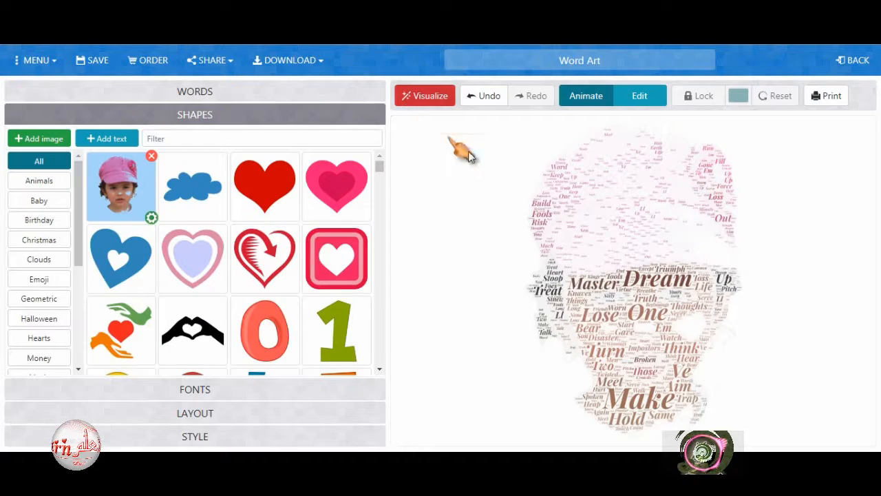
Step: Readjust the photo shape's threshold and edges so the whole face and shirt are included, and apply the customization
{"action": "left_click", "coordinate": [151, 217]}
{"action": "left_click", "coordinate": [485, 343]}
{"action": "left_click_drag", "start_coordinate": [487, 348], "coordinate": [482, 368]}
{"action": "left_click", "coordinate": [435, 420]}
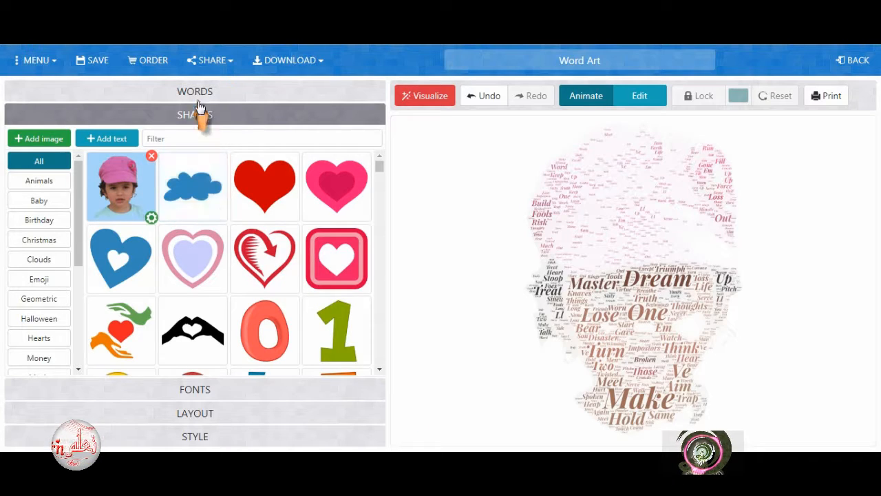
Step: Set the word layout to mixed horizontal and vertical and regenerate the word art
{"action": "scroll", "coordinate": [213, 365], "scroll_direction": "down", "scroll_amount": 3}
{"action": "left_click", "coordinate": [214, 413]}
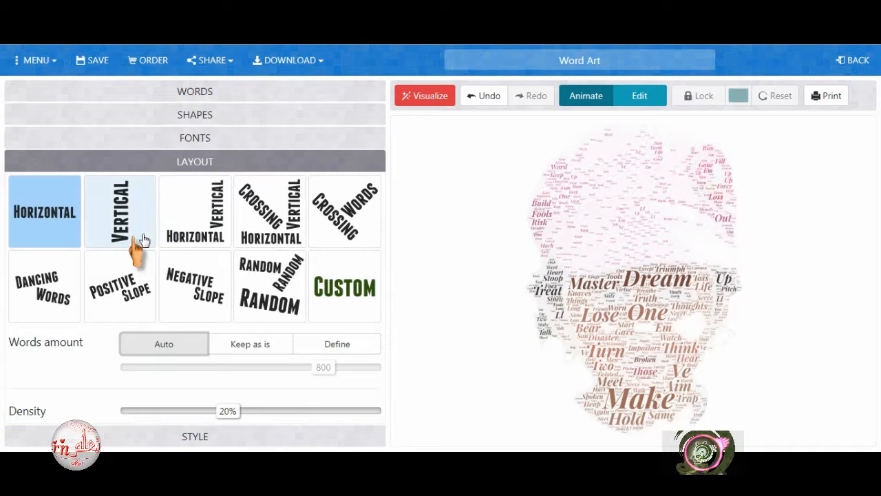
{"action": "left_click", "coordinate": [198, 240]}
{"action": "left_click", "coordinate": [429, 101]}
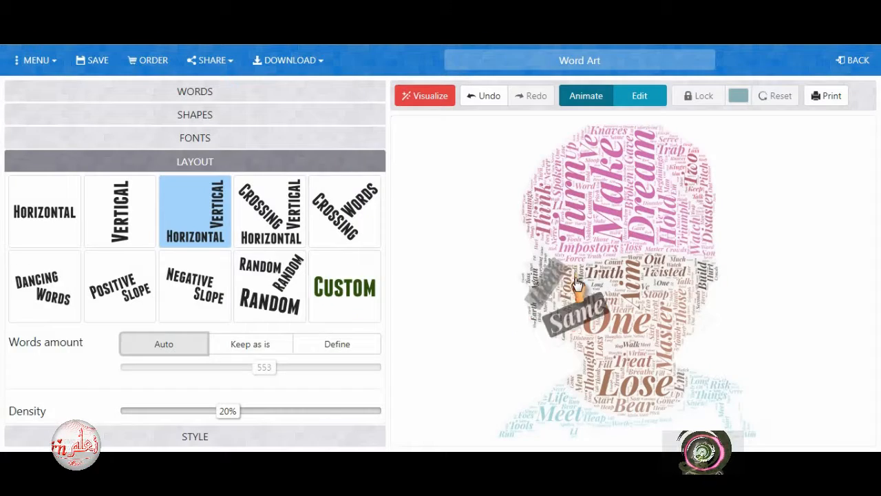
Step: Set the style's color emphasis to 41%, background image to 31% and animation speed to 0.06s
{"action": "left_click", "coordinate": [197, 436]}
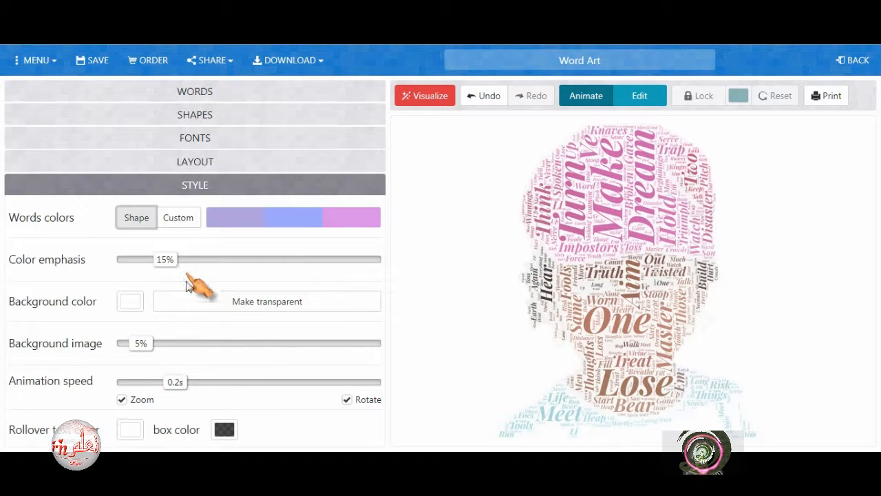
{"action": "left_click_drag", "start_coordinate": [165, 260], "coordinate": [228, 262]}
{"action": "left_click_drag", "start_coordinate": [142, 343], "coordinate": [239, 348]}
{"action": "left_click_drag", "start_coordinate": [177, 387], "coordinate": [140, 386]}
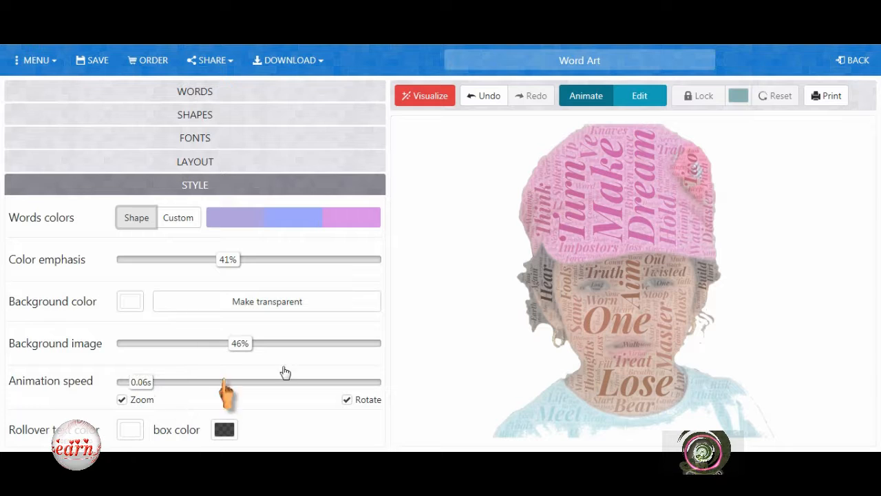
{"action": "left_click_drag", "start_coordinate": [242, 347], "coordinate": [204, 347]}
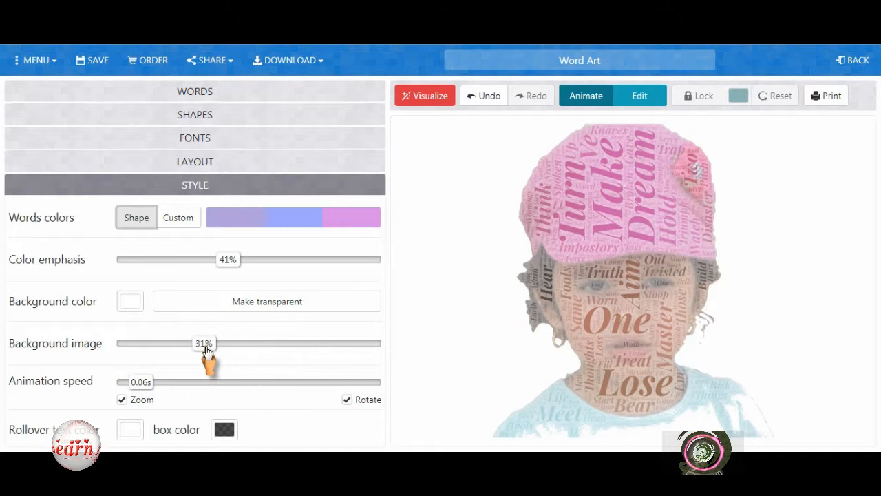
Step: Set the animation speed to 0.64s, color emphasis to 0% and background image to 18%
{"action": "left_click_drag", "start_coordinate": [141, 383], "coordinate": [282, 382]}
{"action": "left_click_drag", "start_coordinate": [227, 259], "coordinate": [124, 259]}
{"action": "left_click_drag", "start_coordinate": [207, 343], "coordinate": [173, 344]}
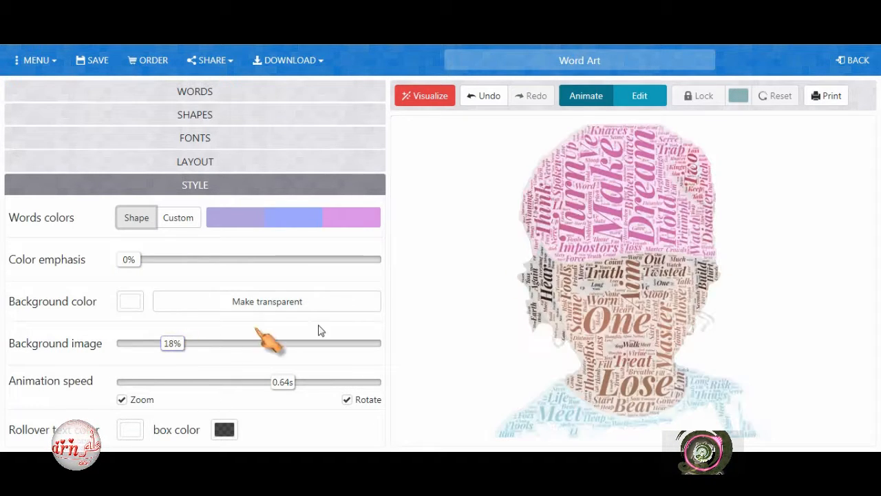
Step: Switch the word colors to a custom palette and add green #05f503 and cyan #03f5f5 to it
{"action": "left_click", "coordinate": [177, 219]}
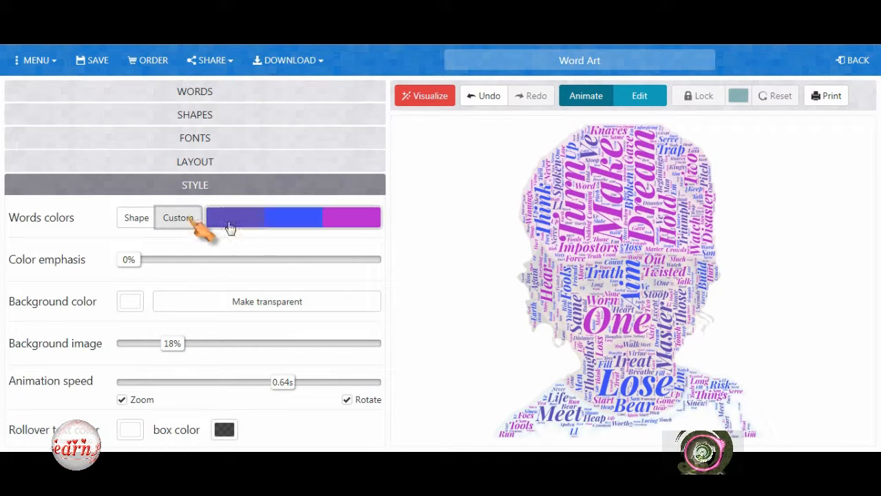
{"action": "left_click", "coordinate": [276, 219]}
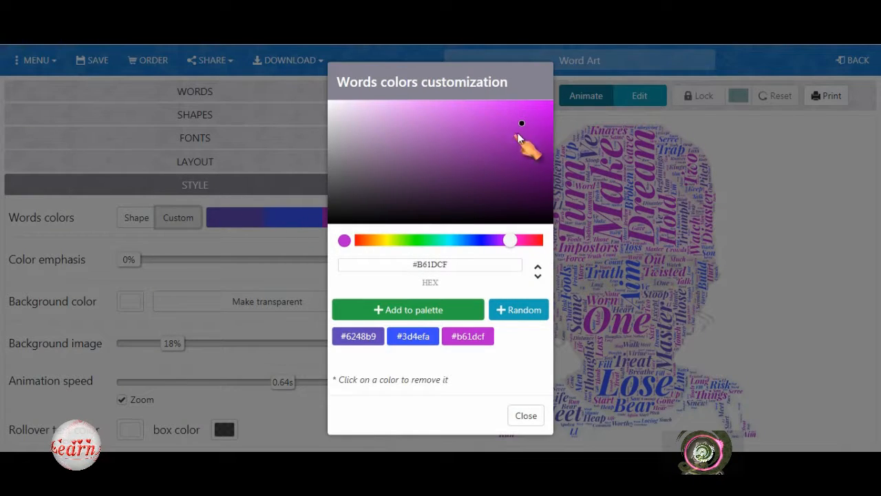
{"action": "left_click_drag", "start_coordinate": [508, 242], "coordinate": [486, 241]}
{"action": "left_click", "coordinate": [550, 105]}
{"action": "left_click", "coordinate": [420, 241]}
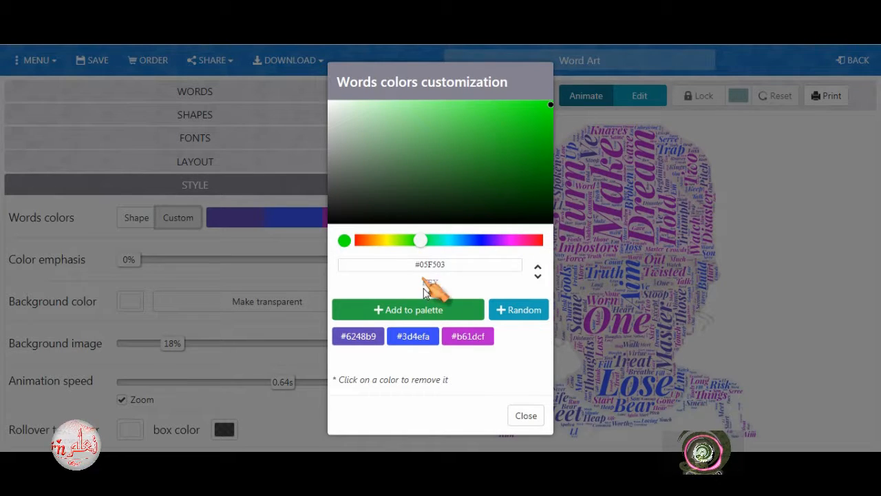
{"action": "left_click", "coordinate": [427, 309]}
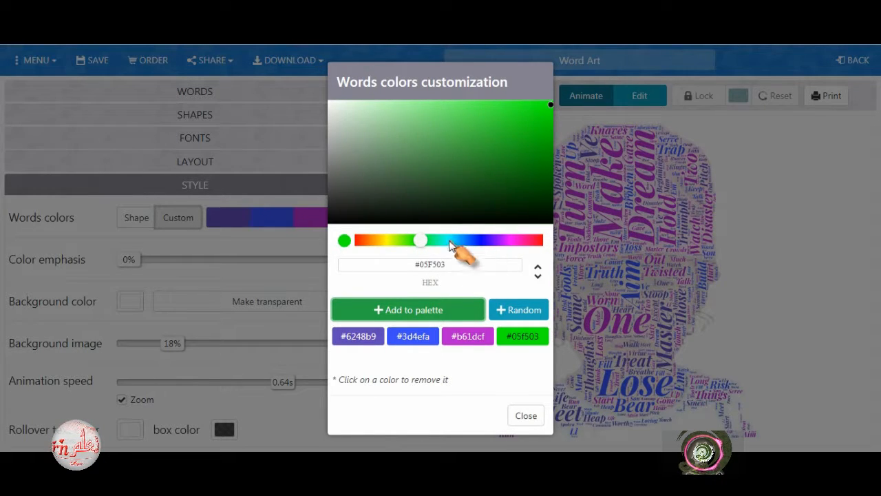
{"action": "left_click", "coordinate": [451, 241]}
{"action": "left_click", "coordinate": [421, 312]}
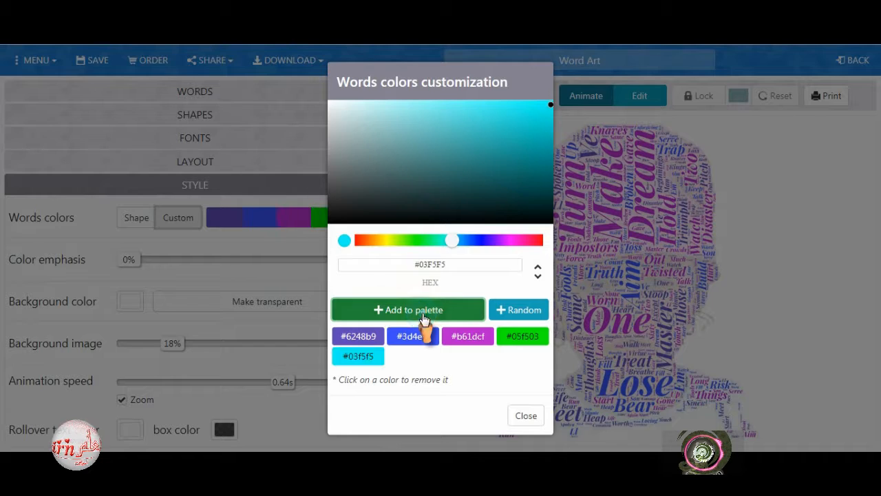
Step: Remove #6248b9 from the palette, add the random color #2267b4 twice and close the color customization
{"action": "left_click", "coordinate": [378, 344]}
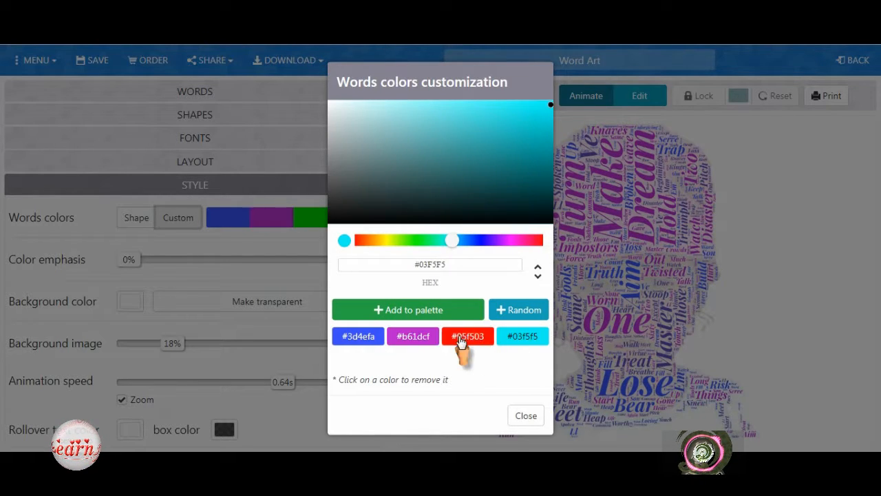
{"action": "left_click", "coordinate": [510, 313]}
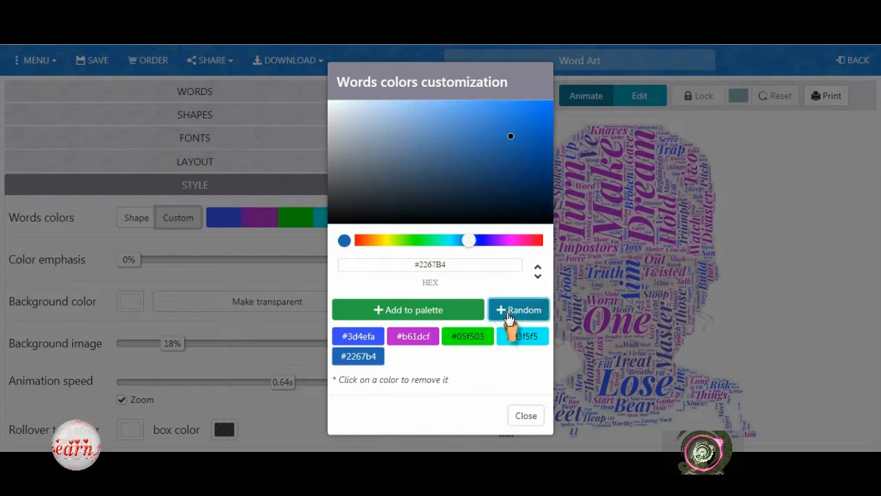
{"action": "left_click", "coordinate": [416, 311]}
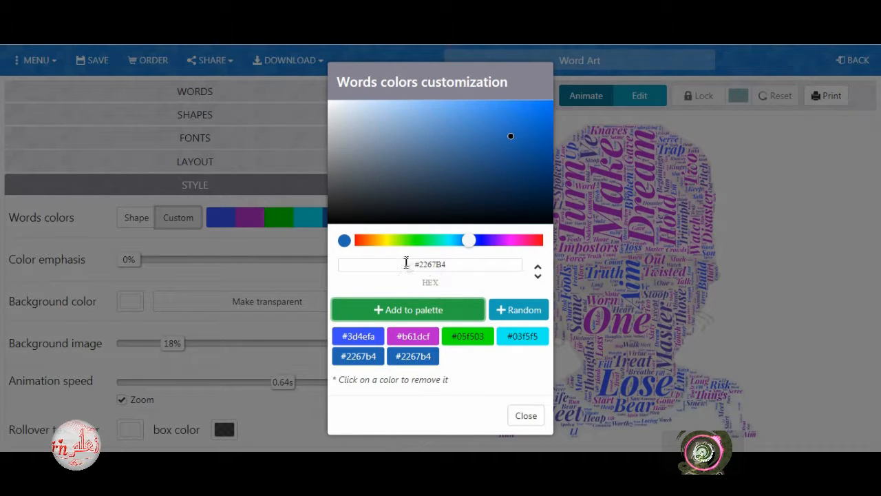
{"action": "left_click", "coordinate": [537, 276]}
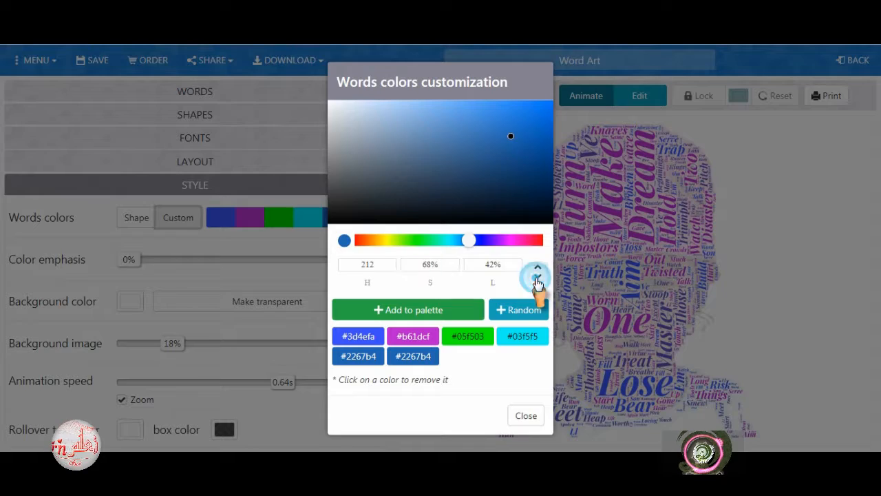
{"action": "left_click", "coordinate": [538, 278]}
{"action": "left_click", "coordinate": [520, 411]}
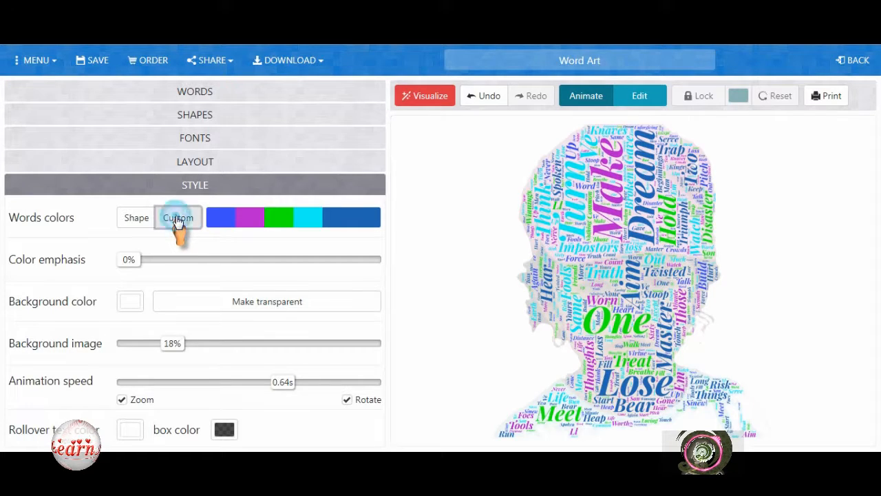
Step: Reopen the word color customization and remove every color from the palette
{"action": "left_click", "coordinate": [287, 227]}
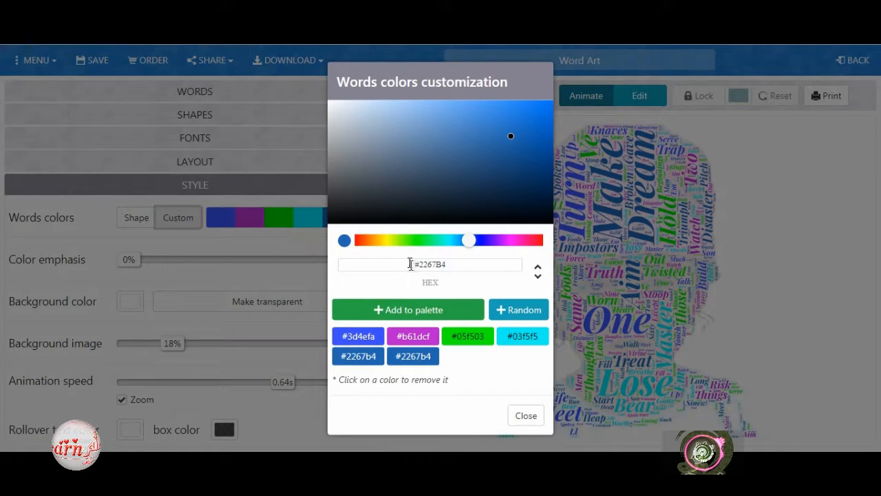
{"action": "right_click", "coordinate": [411, 355]}
{"action": "left_click", "coordinate": [412, 356]}
{"action": "left_click", "coordinate": [358, 356]}
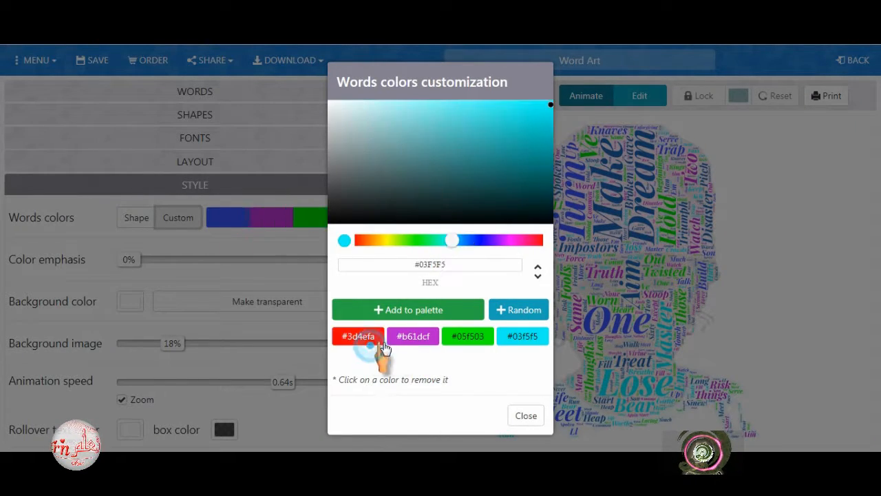
{"action": "left_click", "coordinate": [521, 338]}
{"action": "left_click", "coordinate": [468, 337]}
{"action": "left_click", "coordinate": [415, 340]}
{"action": "left_click", "coordinate": [361, 340]}
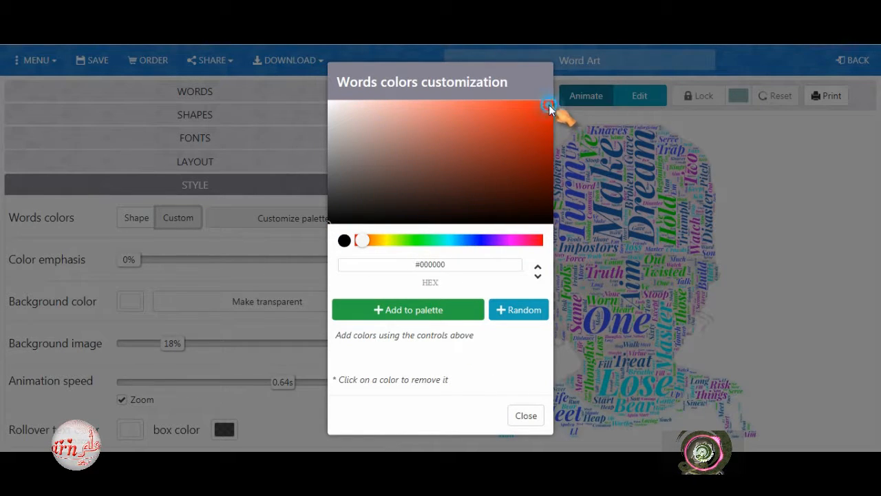
Step: Build a new word color palette from #f52705, #f5f205, #05d2f5 and #f505e3 and close the customization
{"action": "left_click", "coordinate": [435, 310]}
{"action": "left_click_drag", "start_coordinate": [387, 241], "coordinate": [389, 240]}
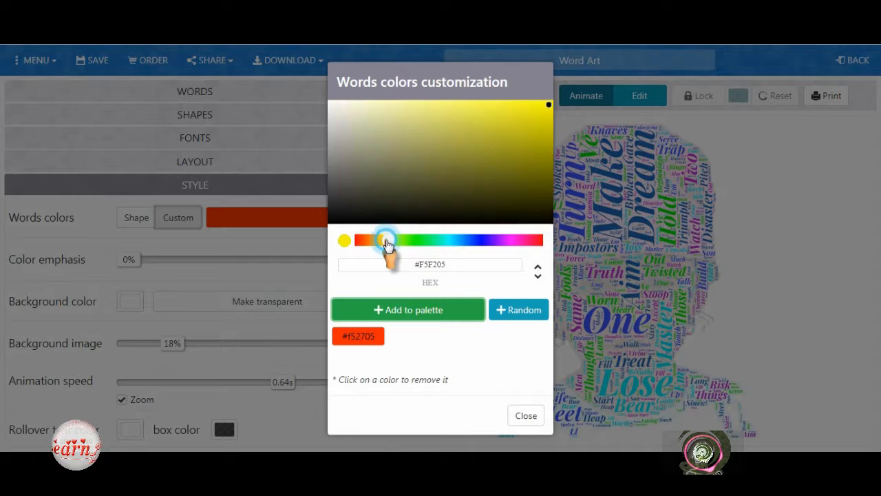
{"action": "left_click", "coordinate": [411, 313]}
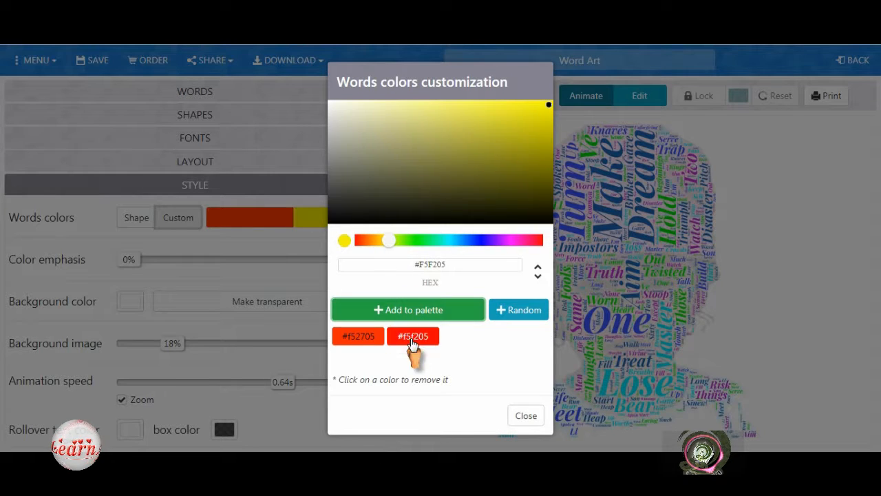
{"action": "left_click", "coordinate": [456, 241]}
{"action": "left_click", "coordinate": [436, 314]}
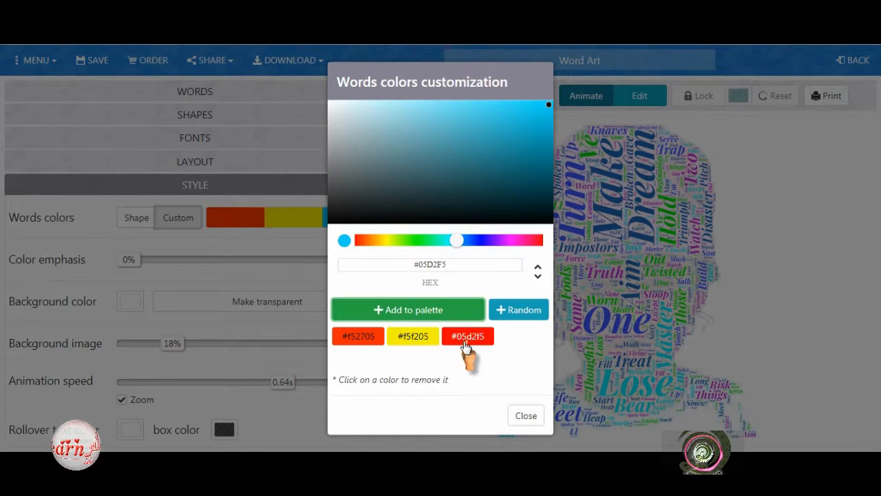
{"action": "left_click", "coordinate": [516, 240]}
{"action": "left_click", "coordinate": [405, 309]}
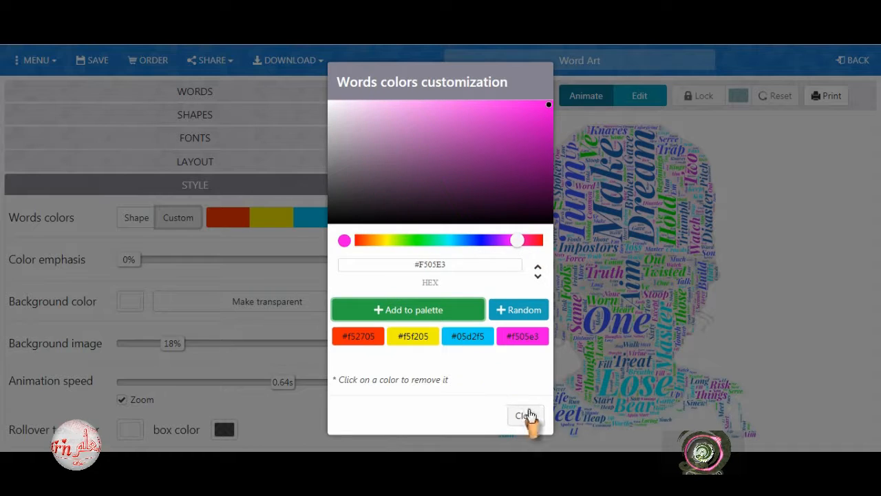
{"action": "left_click", "coordinate": [526, 415]}
Step: Set the color emphasis to 58% and the background image to 51%
{"action": "left_click_drag", "start_coordinate": [138, 267], "coordinate": [269, 267]}
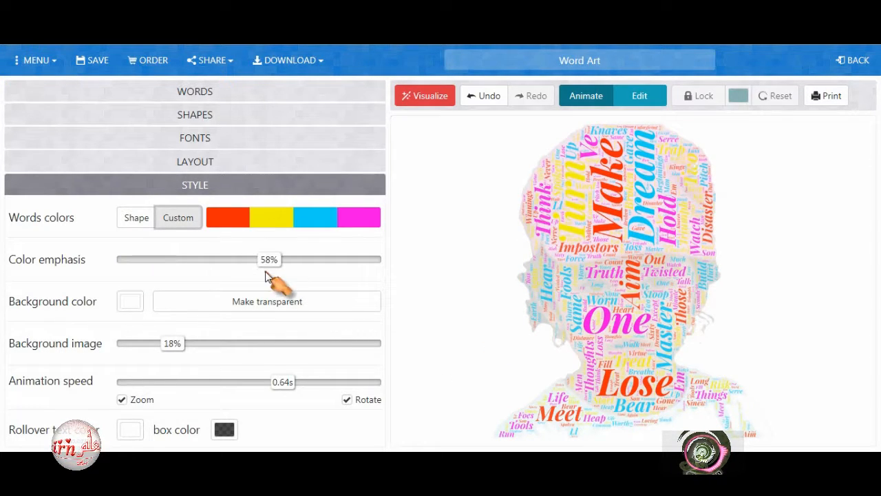
{"action": "left_click_drag", "start_coordinate": [172, 343], "coordinate": [252, 343]}
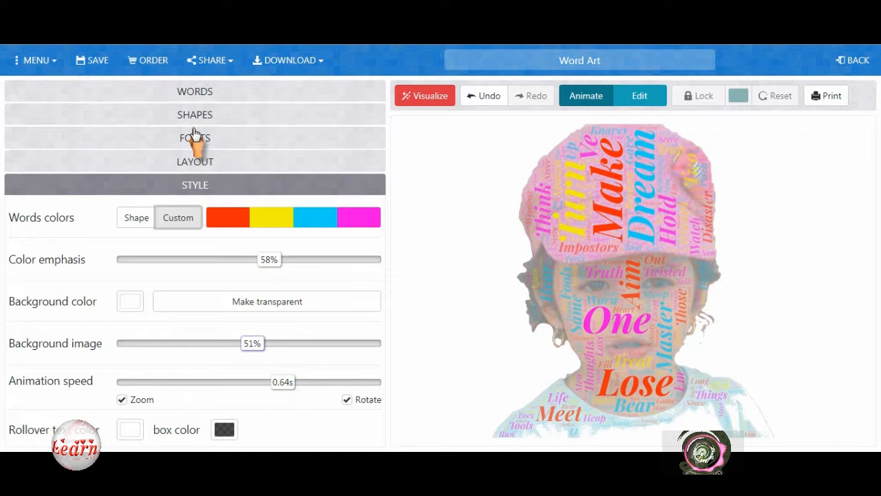
{"action": "left_click_drag", "start_coordinate": [252, 261], "coordinate": [220, 261]}
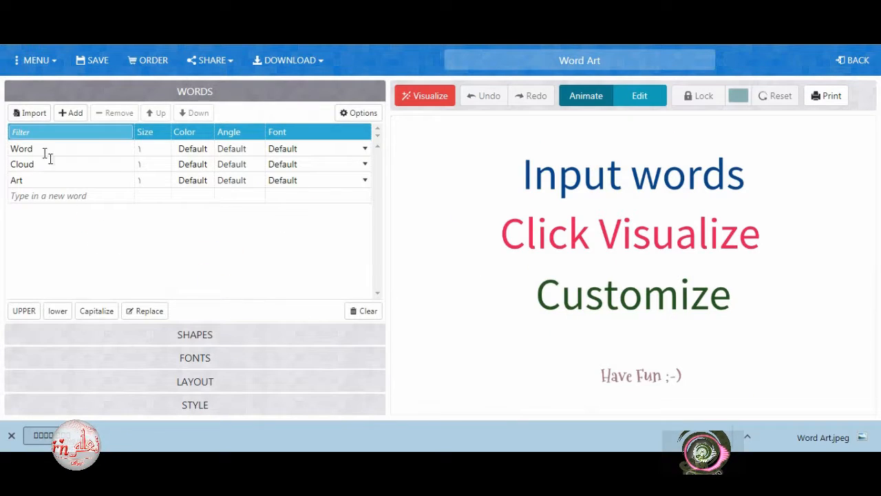
Step: Paste the copied text into the word import and import its words into the new word art's list
{"action": "left_click", "coordinate": [29, 112]}
{"action": "right_click", "coordinate": [410, 208]}
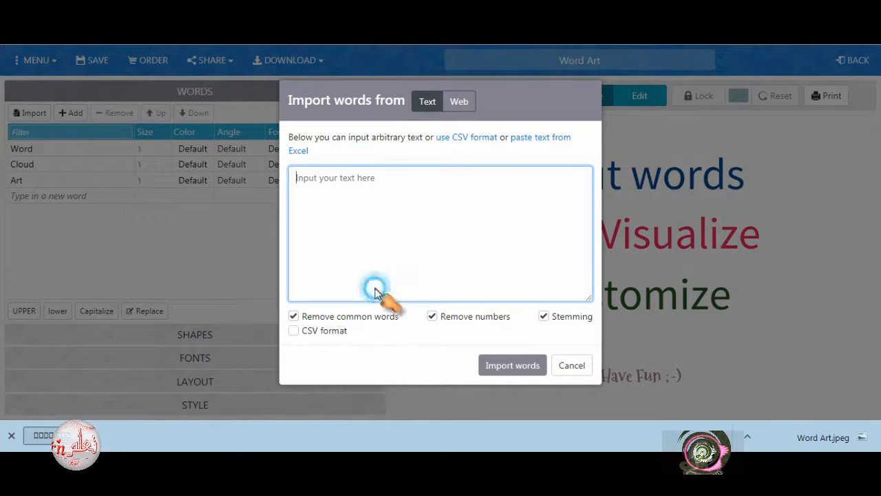
{"action": "left_click", "coordinate": [386, 287]}
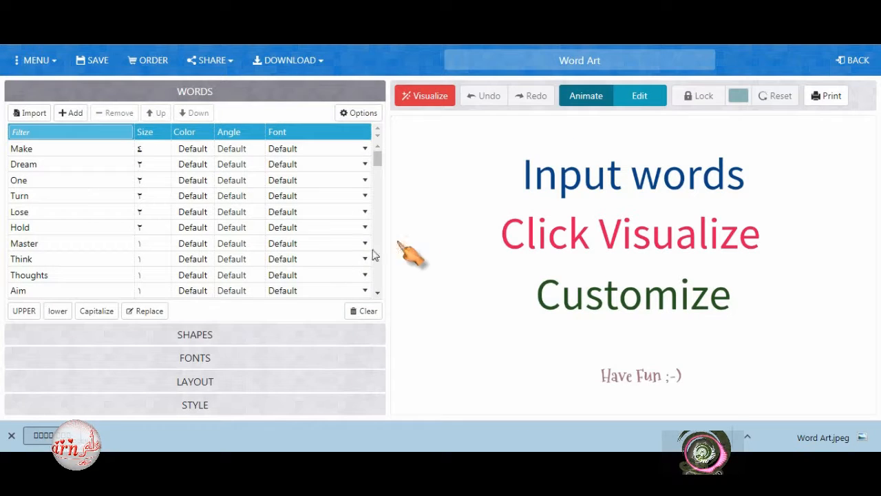
Step: Upload the long-haired man's photo from the computer as the word art shape and accept its image customization
{"action": "left_click", "coordinate": [195, 334]}
{"action": "left_click", "coordinate": [39, 140]}
{"action": "left_click", "coordinate": [344, 197]}
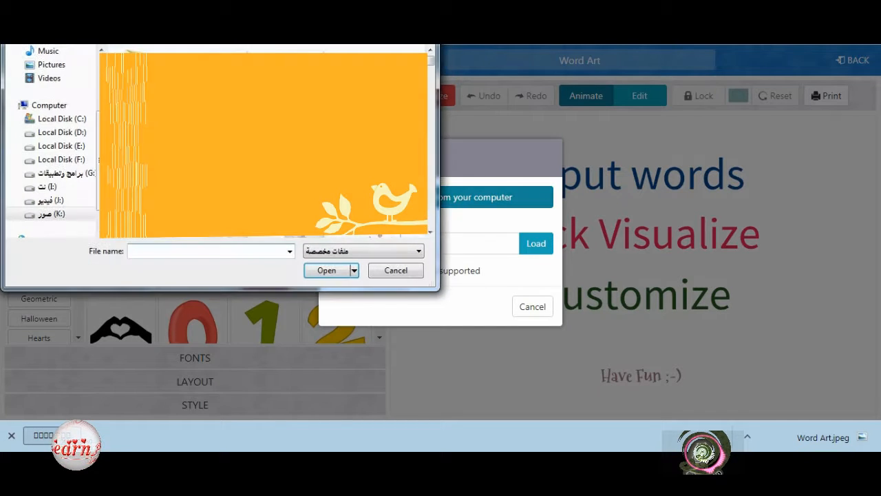
{"action": "left_click_drag", "start_coordinate": [434, 67], "coordinate": [431, 119]}
{"action": "left_click", "coordinate": [389, 124]}
{"action": "left_click", "coordinate": [327, 269]}
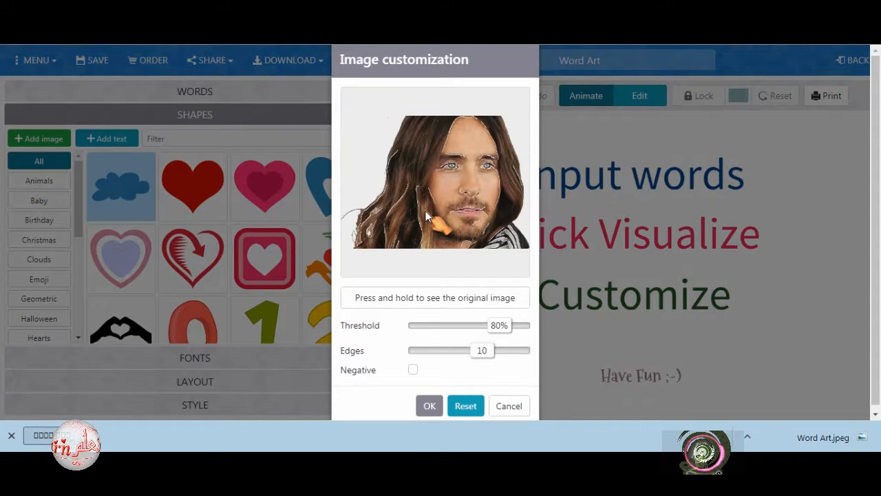
{"action": "left_click", "coordinate": [429, 406]}
{"action": "scroll", "coordinate": [193, 310], "scroll_direction": "down", "scroll_amount": 1}
Step: Choose the Duality font and visualize the word art
{"action": "left_click", "coordinate": [199, 358]}
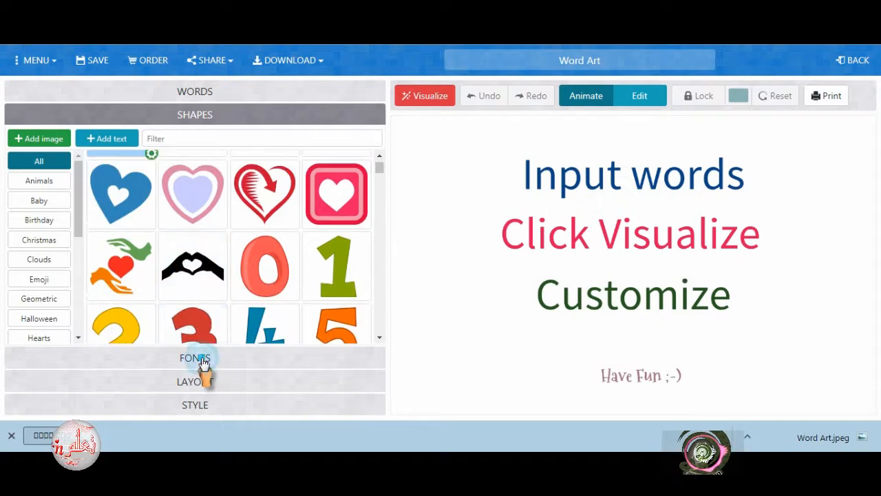
{"action": "left_click_drag", "start_coordinate": [380, 338], "coordinate": [415, 247]}
{"action": "left_click", "coordinate": [55, 227]}
{"action": "left_click", "coordinate": [435, 95]}
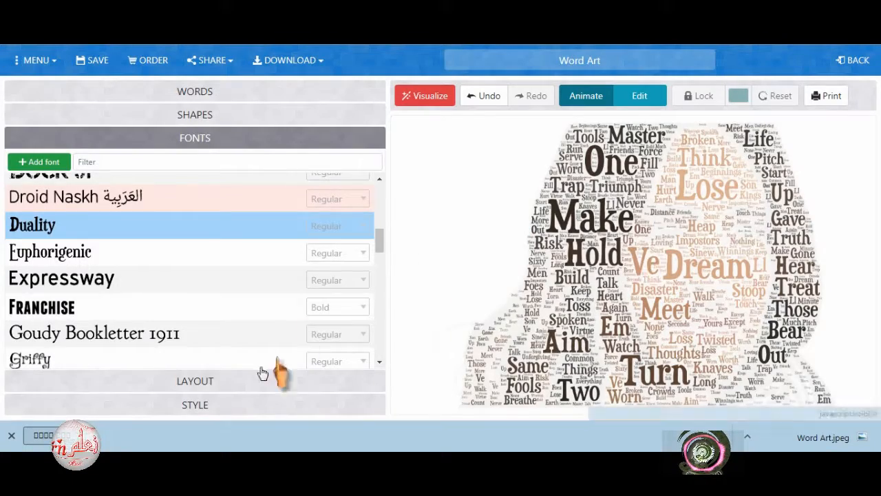
Step: Choose the combined horizontal and vertical layout and switch the word colors to custom
{"action": "left_click", "coordinate": [275, 379]}
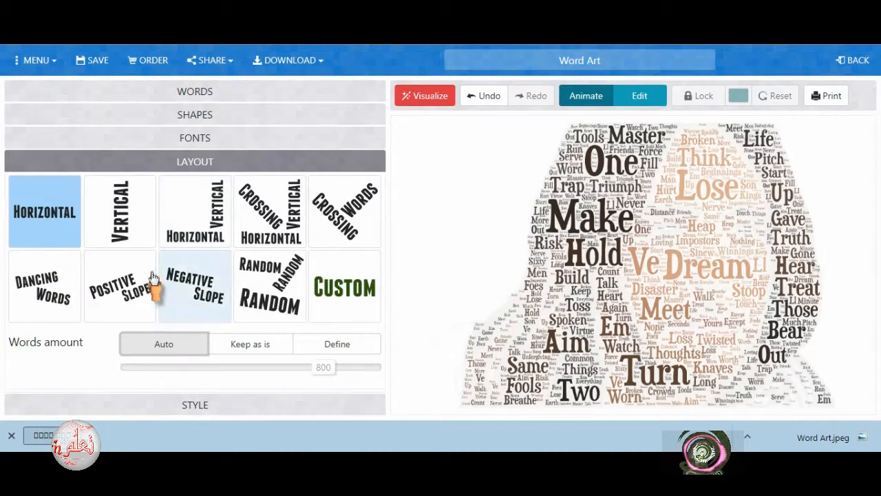
{"action": "left_click", "coordinate": [196, 241]}
{"action": "left_click", "coordinate": [198, 404]}
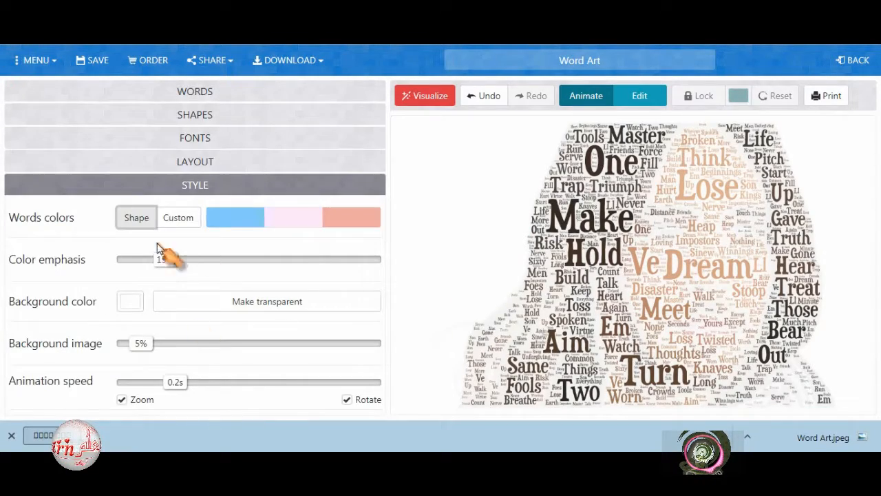
{"action": "left_click", "coordinate": [178, 220]}
Step: Open the word color customization and remove every color from the palette
{"action": "left_click", "coordinate": [292, 224]}
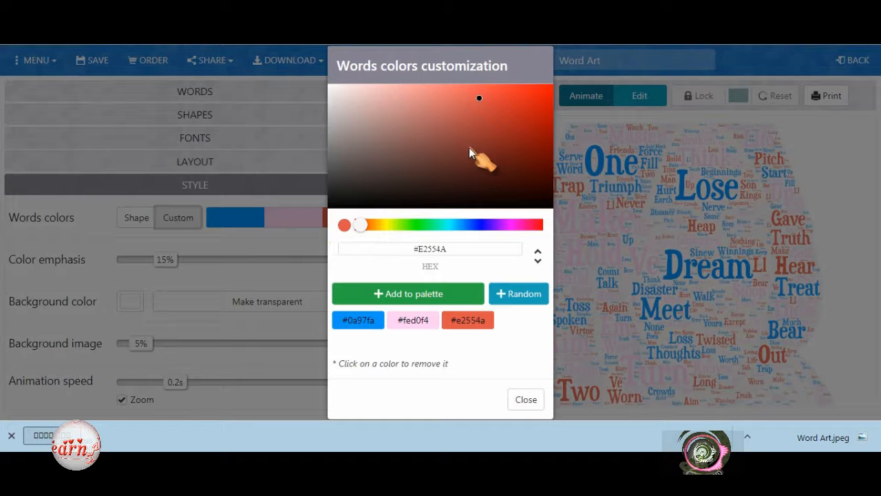
{"action": "left_click", "coordinate": [358, 320]}
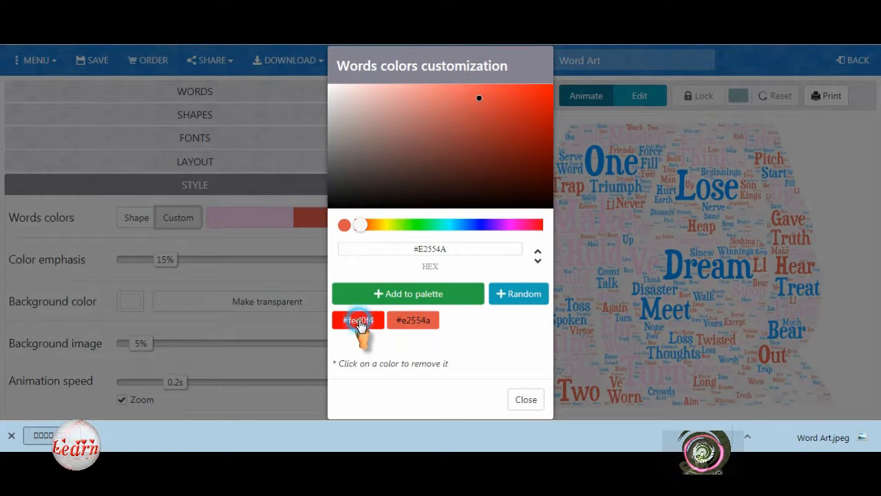
{"action": "left_click", "coordinate": [358, 320]}
{"action": "left_click", "coordinate": [357, 320]}
Step: Build a new word color palette from #e34438, #e338dd and a light blue, and close the customization
{"action": "left_click", "coordinate": [498, 98]}
{"action": "left_click", "coordinate": [406, 293]}
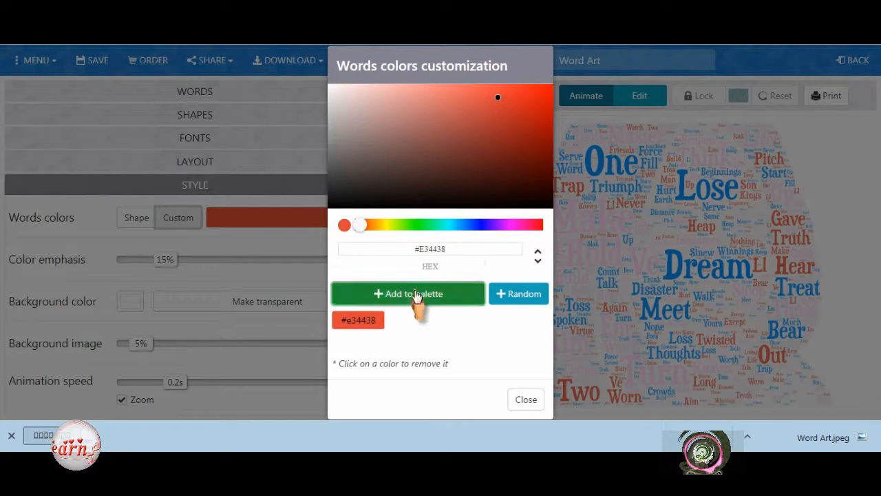
{"action": "left_click", "coordinate": [516, 225]}
{"action": "left_click", "coordinate": [407, 287]}
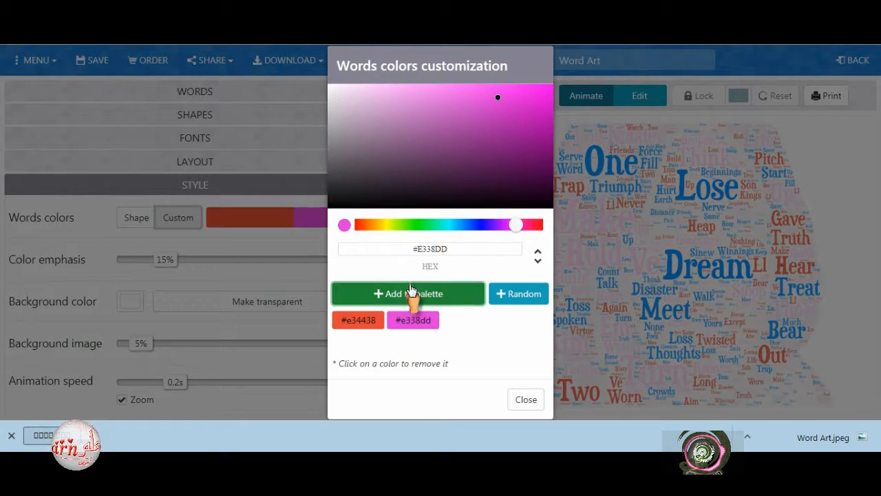
{"action": "left_click", "coordinate": [455, 225]}
{"action": "left_click", "coordinate": [423, 288]}
{"action": "left_click", "coordinate": [526, 399]}
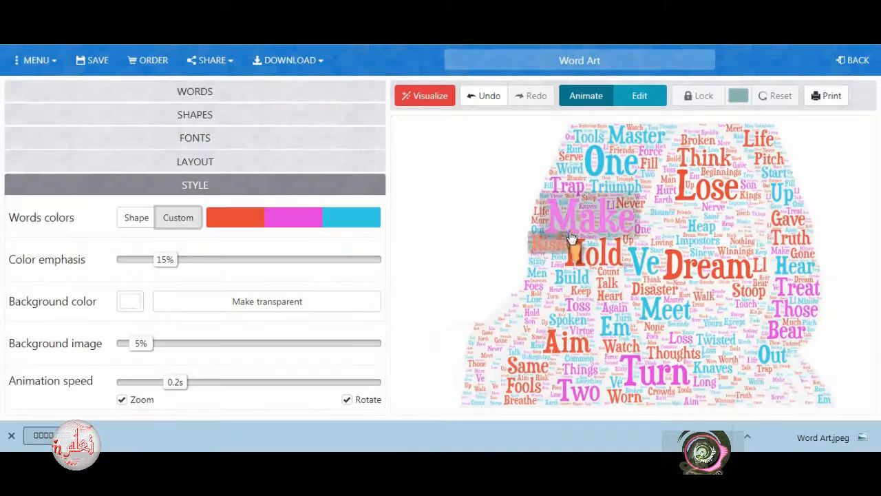
Step: Customize the photo shape with a threshold of 53% and edges of 12, and revisualize the word art
{"action": "left_click", "coordinate": [205, 92]}
{"action": "left_click", "coordinate": [209, 334]}
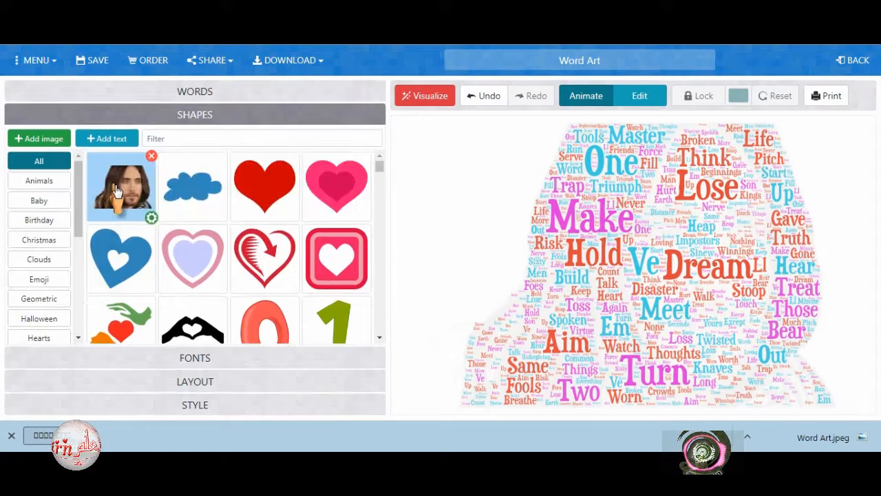
{"action": "left_click", "coordinate": [151, 218]}
{"action": "left_click_drag", "start_coordinate": [499, 326], "coordinate": [472, 326]}
{"action": "left_click", "coordinate": [484, 351]}
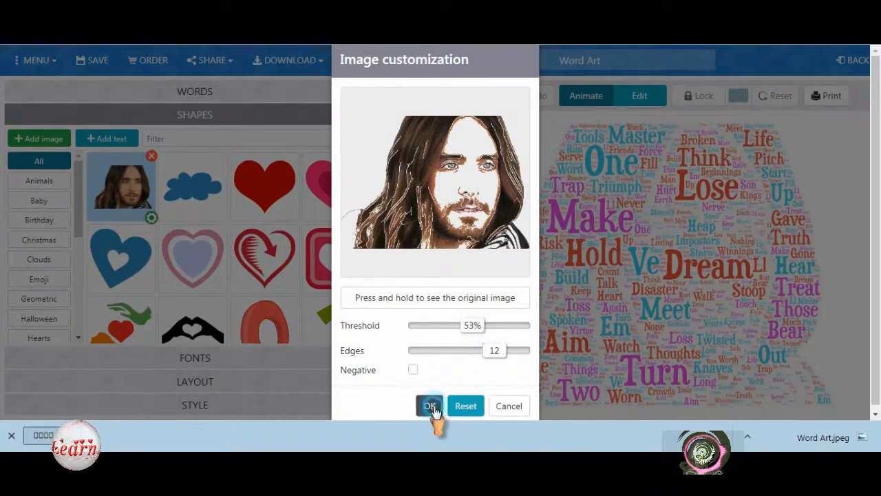
{"action": "left_click", "coordinate": [429, 406]}
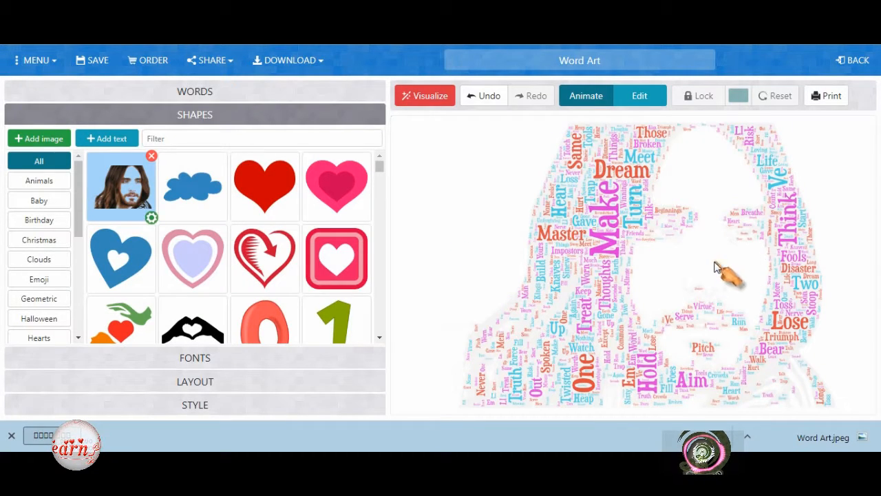
Step: Select the plain red heart shape, accept its shape customization and visualize the word art with it
{"action": "left_click", "coordinate": [289, 219]}
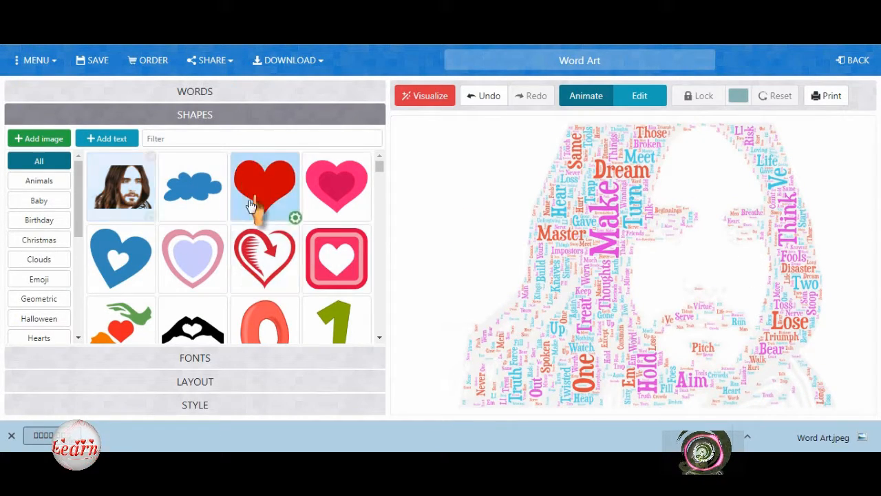
{"action": "left_click", "coordinate": [295, 218]}
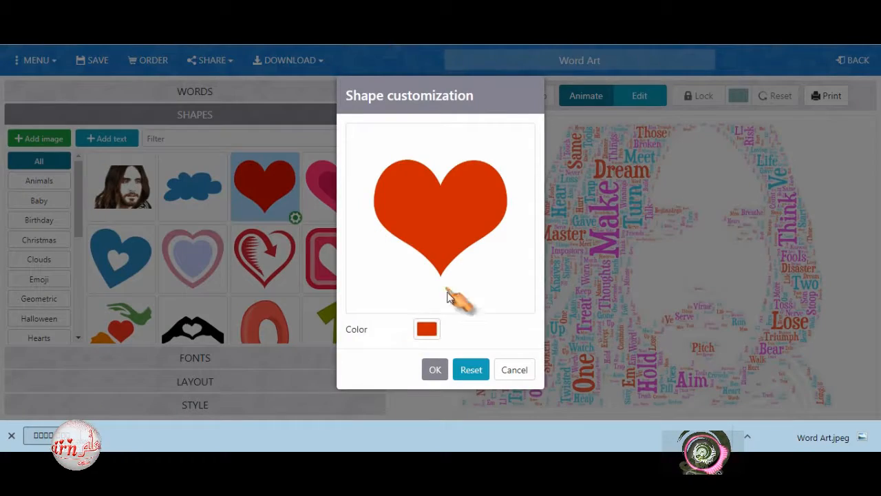
{"action": "left_click", "coordinate": [435, 370]}
{"action": "left_click", "coordinate": [421, 96]}
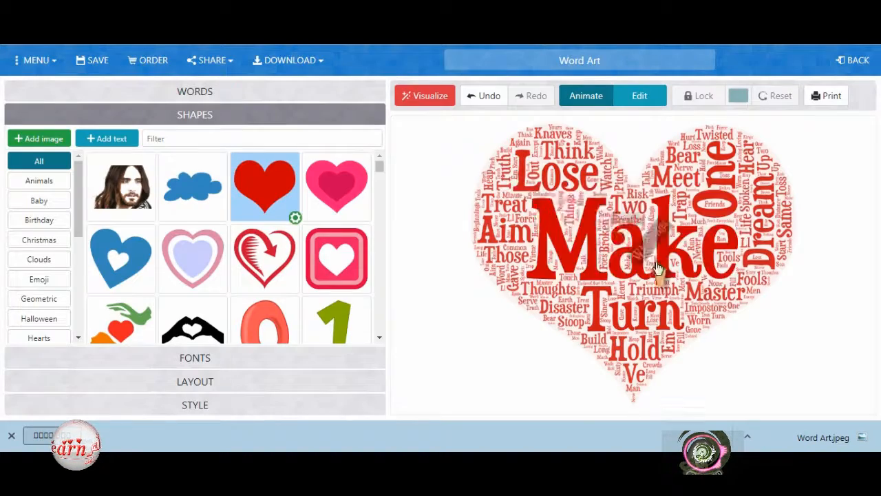
Step: Choose the Griffy font and switch the word colors back to the custom palette
{"action": "left_click", "coordinate": [195, 361]}
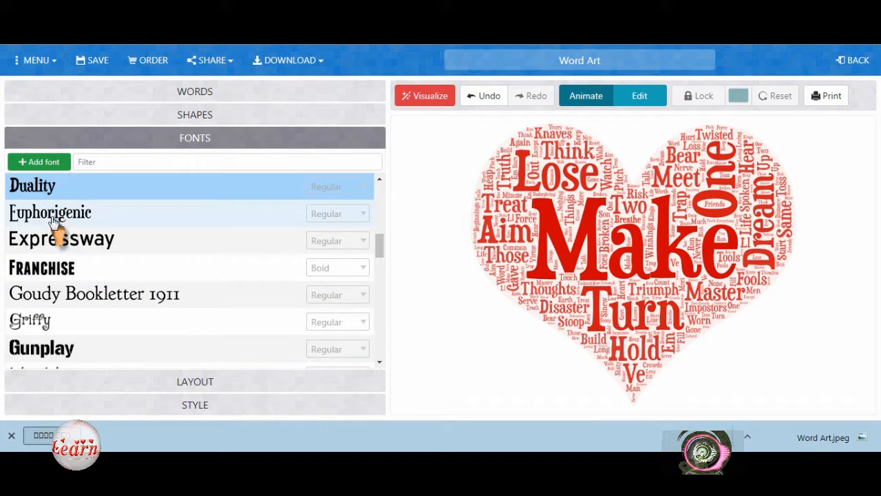
{"action": "left_click", "coordinate": [51, 318]}
{"action": "left_click", "coordinate": [197, 407]}
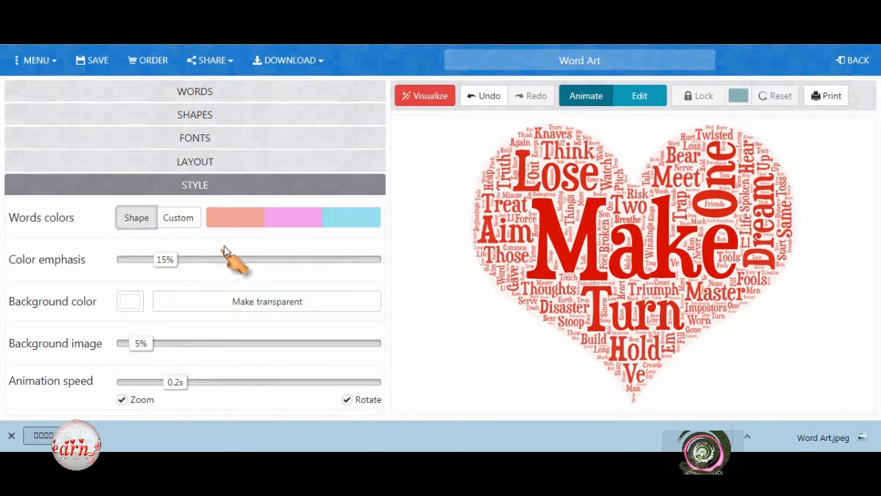
{"action": "left_click", "coordinate": [181, 219]}
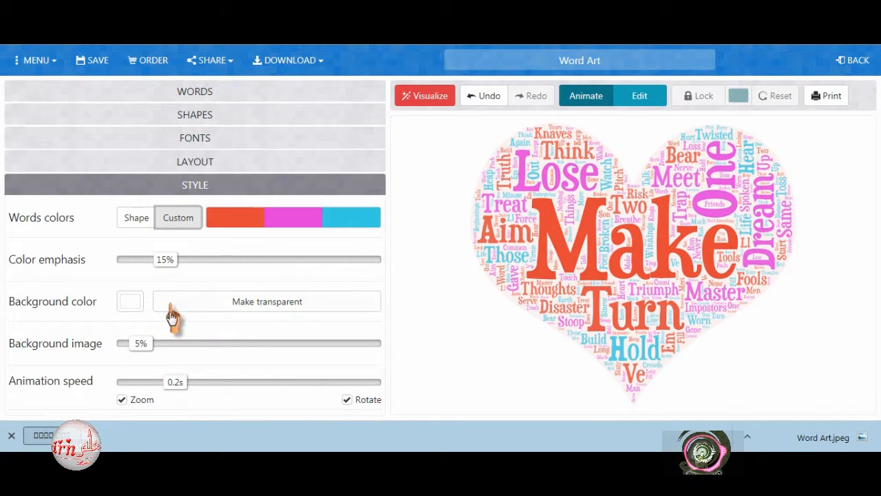
Step: Set the background image to 1% and the animation speed to 0.86s without zoom, and revisualize the heart
{"action": "mouse_move", "coordinate": [147, 357]}
{"action": "left_mouse_down"}
{"action": "mouse_move", "coordinate": [216, 360]}
{"action": "mouse_move", "coordinate": [133, 352]}
{"action": "left_mouse_up"}
{"action": "left_click_drag", "start_coordinate": [175, 383], "coordinate": [331, 389]}
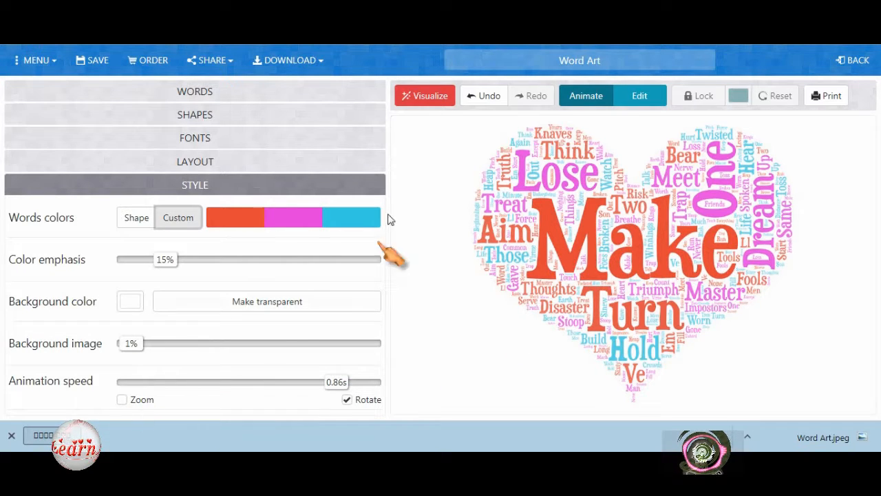
{"action": "left_click", "coordinate": [425, 103]}
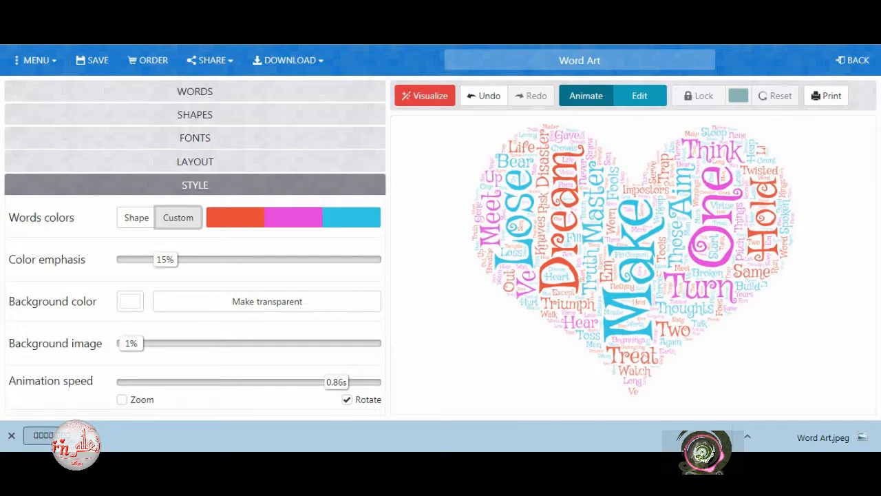
Step: Set the color emphasis to 36% and the background image to 6%
{"action": "left_click", "coordinate": [124, 399]}
{"action": "left_click_drag", "start_coordinate": [165, 265], "coordinate": [216, 262]}
{"action": "mouse_move", "coordinate": [132, 345]}
{"action": "left_mouse_down"}
{"action": "mouse_move", "coordinate": [167, 353]}
{"action": "mouse_move", "coordinate": [207, 340]}
{"action": "mouse_move", "coordinate": [143, 343]}
{"action": "left_mouse_up"}
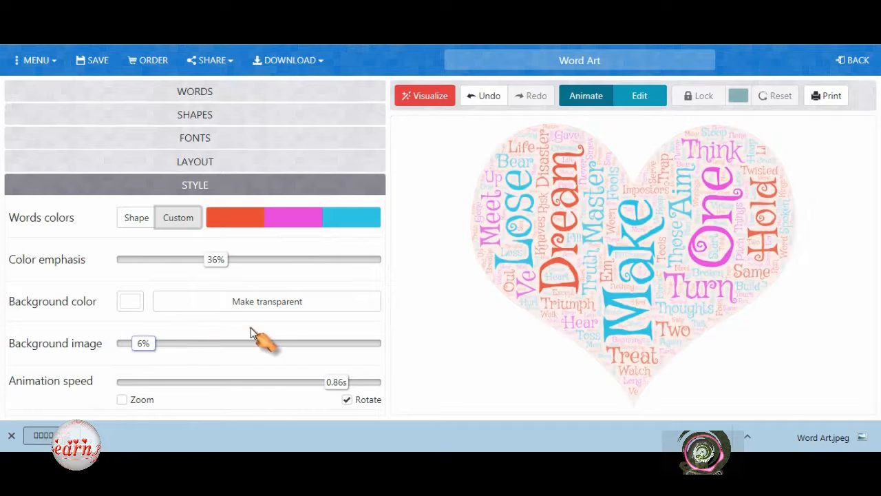
Step: Choose the crossing, horizontal and vertical layout, reselect the photo shape and visualize the word art
{"action": "left_click", "coordinate": [206, 162]}
{"action": "left_click", "coordinate": [274, 224]}
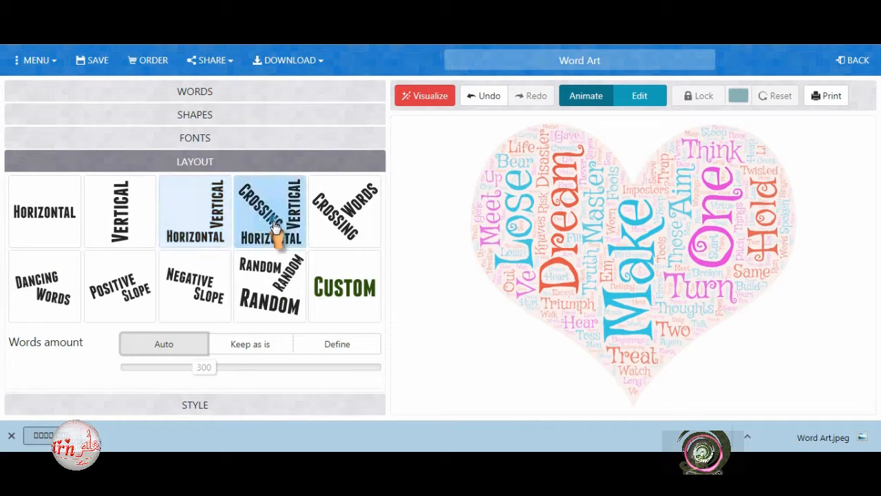
{"action": "left_click", "coordinate": [197, 140]}
{"action": "left_click", "coordinate": [201, 117]}
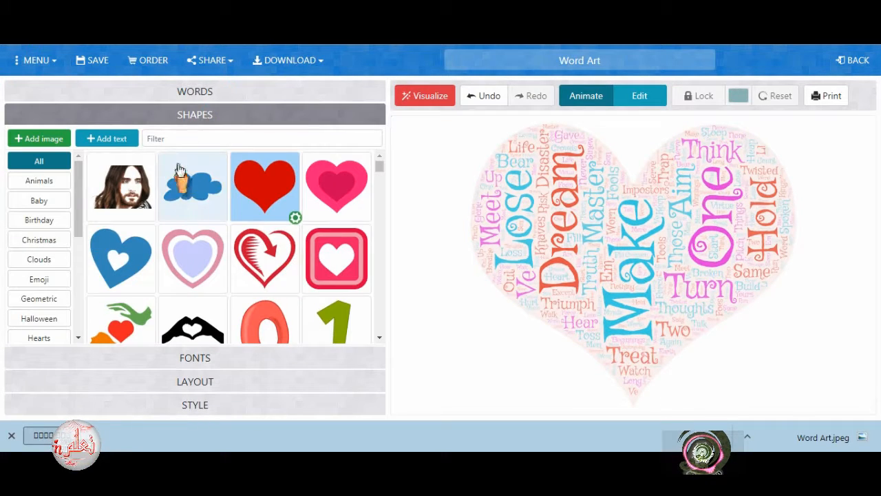
{"action": "left_click", "coordinate": [139, 198]}
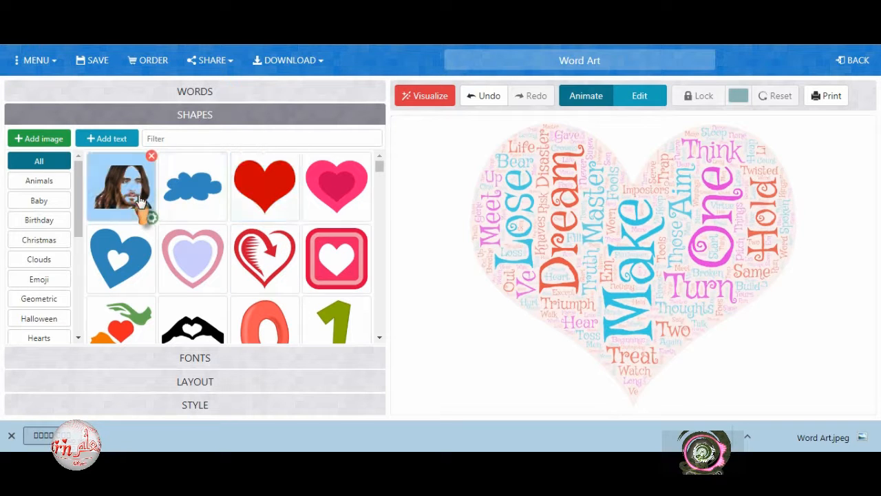
{"action": "left_click", "coordinate": [417, 103]}
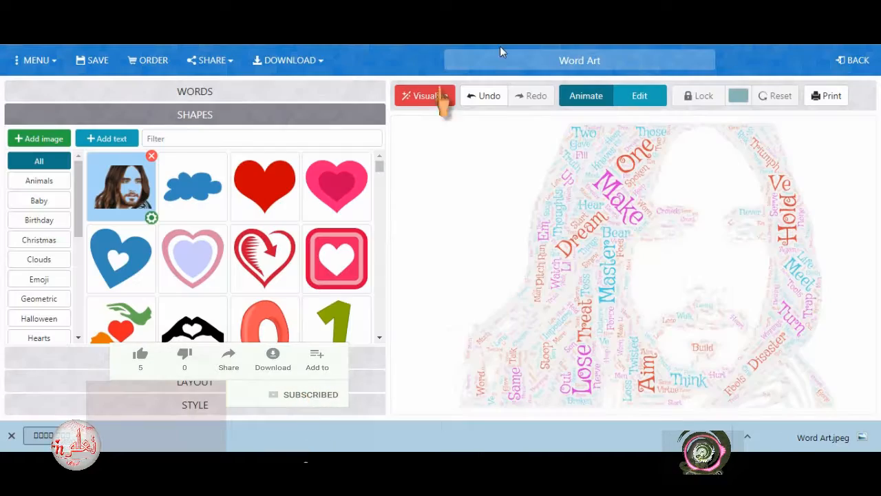
Step: Try the Negative option on the photo shape, confirm its image customization and revisualize the word art
{"action": "left_click", "coordinate": [152, 218]}
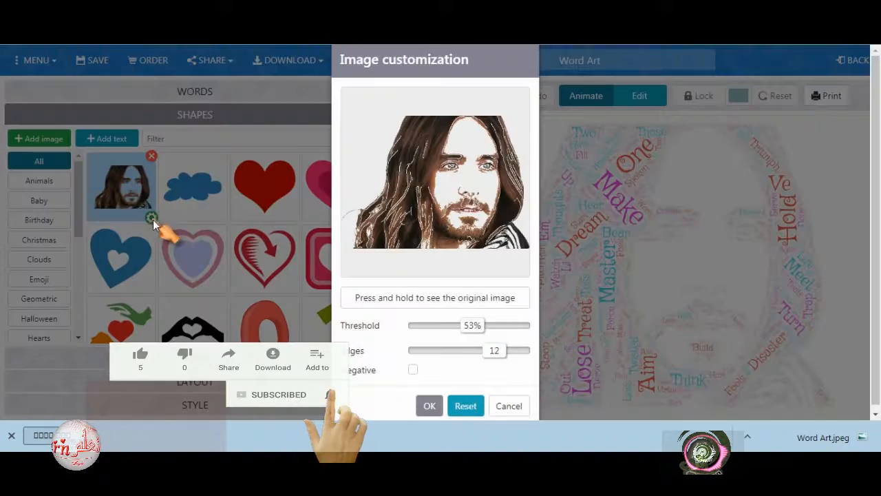
{"action": "left_click", "coordinate": [412, 373]}
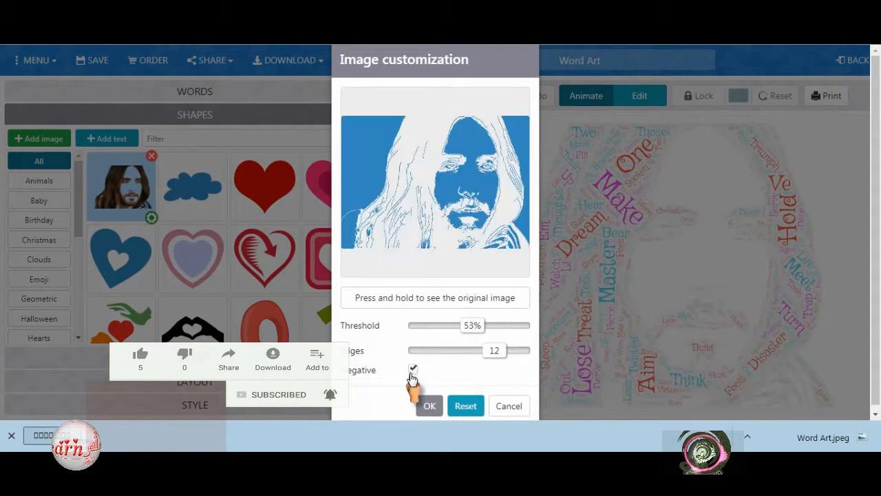
{"action": "left_click", "coordinate": [430, 405]}
{"action": "left_click", "coordinate": [425, 97]}
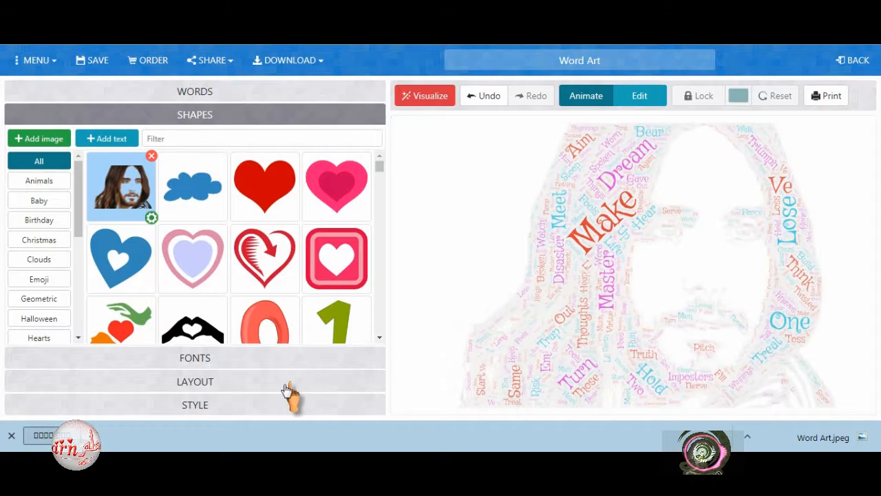
Step: Turn on the zoom animation, and set the animation speed to 1s and the color emphasis to 0%
{"action": "left_click", "coordinate": [288, 402]}
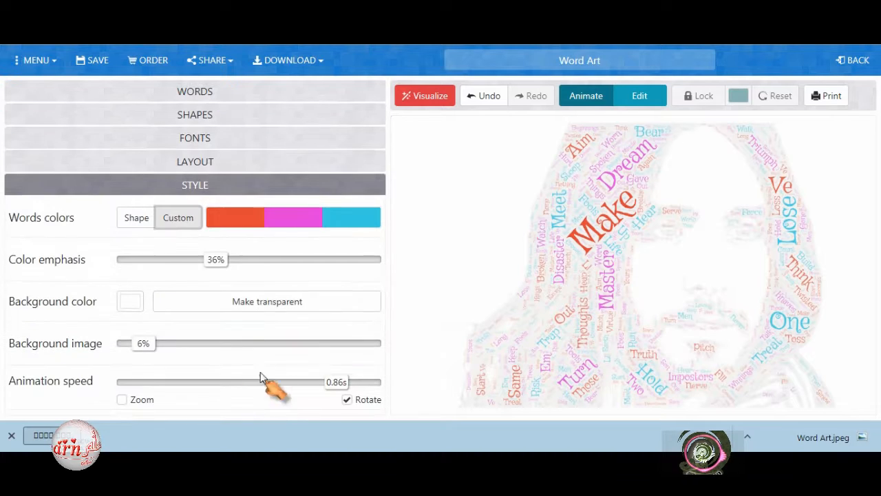
{"action": "left_click_drag", "start_coordinate": [325, 387], "coordinate": [88, 386]}
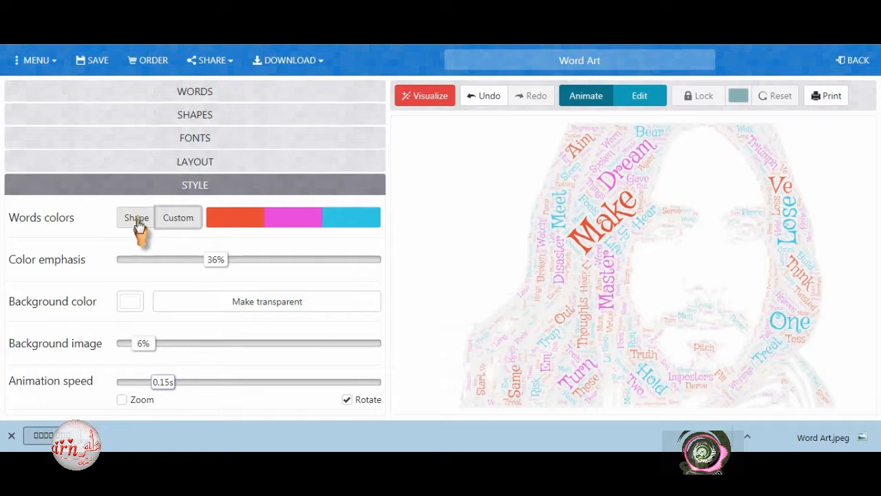
{"action": "left_click", "coordinate": [123, 400]}
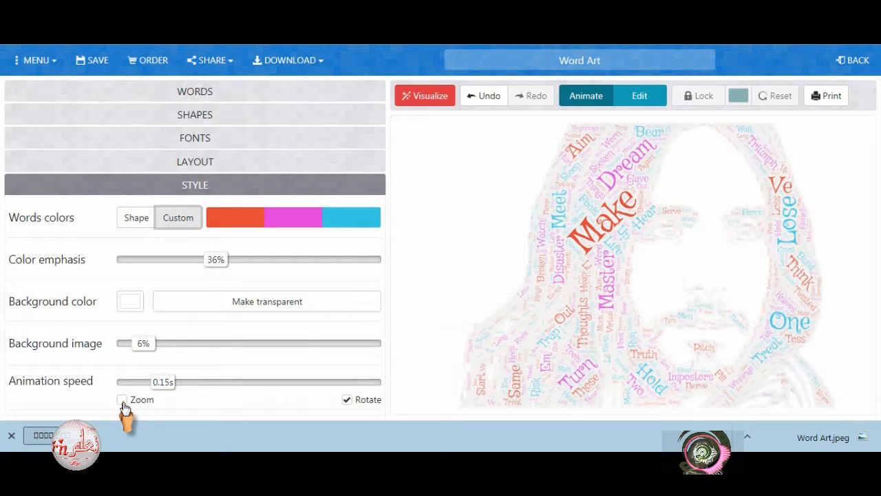
{"action": "left_click_drag", "start_coordinate": [163, 382], "coordinate": [375, 392]}
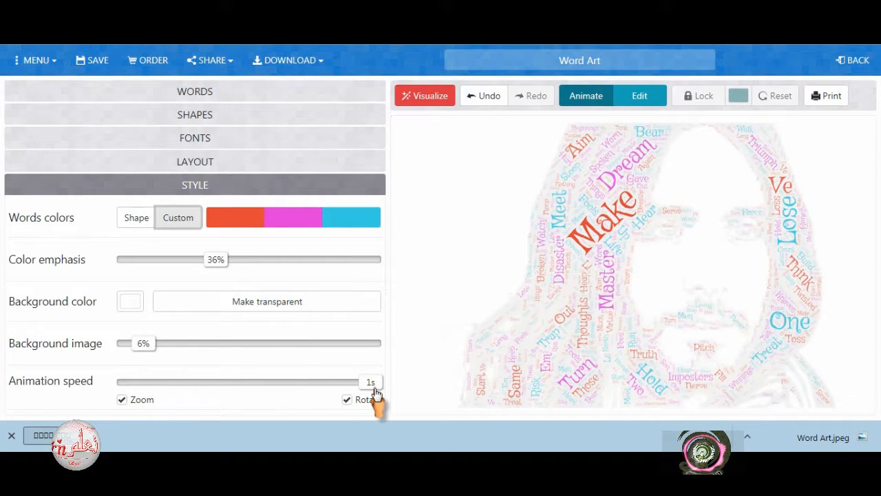
{"action": "left_click_drag", "start_coordinate": [216, 259], "coordinate": [125, 269]}
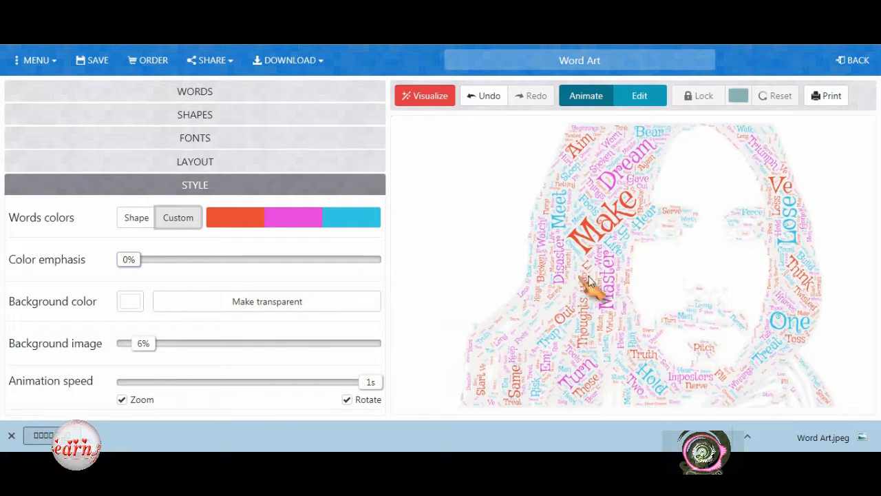
Step: Set the background image to 10% and the animation speed to 0.01s
{"action": "left_click_drag", "start_coordinate": [142, 346], "coordinate": [352, 357]}
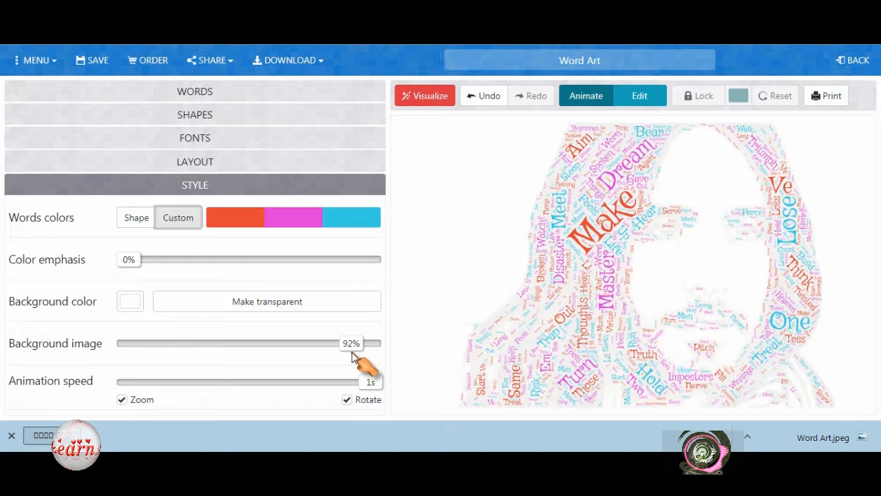
{"action": "left_click_drag", "start_coordinate": [352, 346], "coordinate": [179, 347]}
{"action": "left_click_drag", "start_coordinate": [370, 384], "coordinate": [127, 385]}
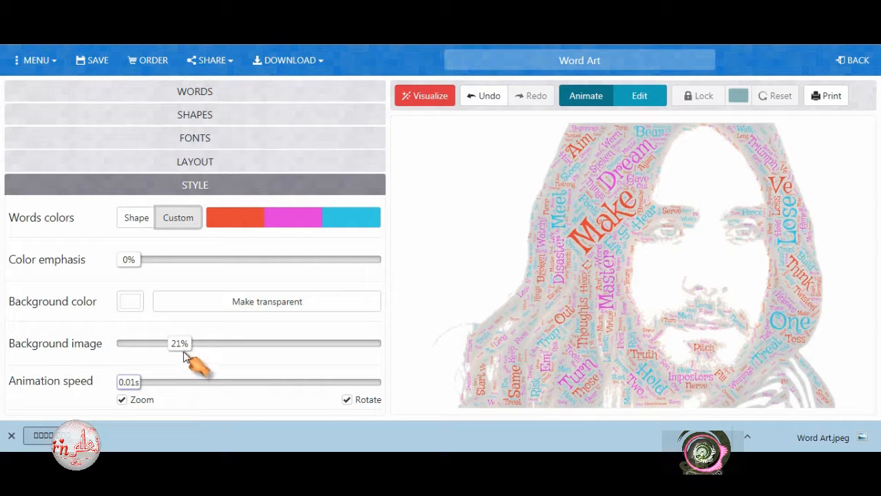
{"action": "left_click_drag", "start_coordinate": [175, 345], "coordinate": [153, 346]}
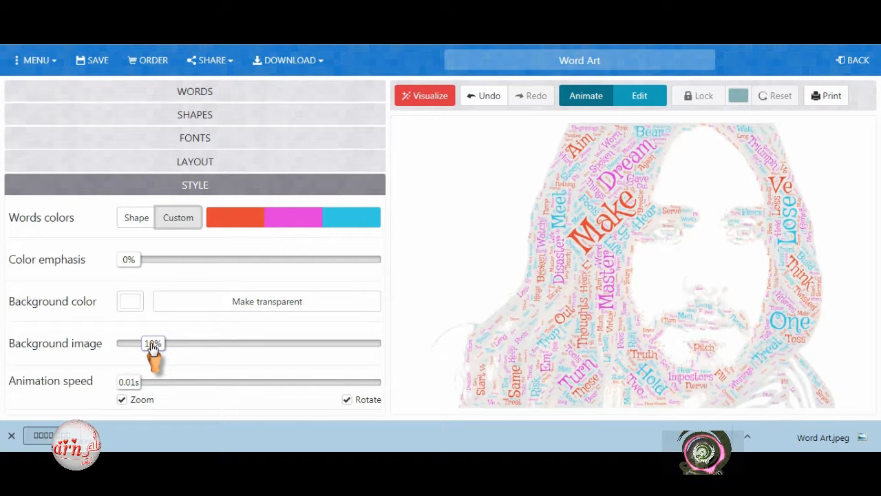
Step: Try the high-quality JPEG downloads, look at the HQ pack purchase options and dismiss them
{"action": "left_click", "coordinate": [304, 63]}
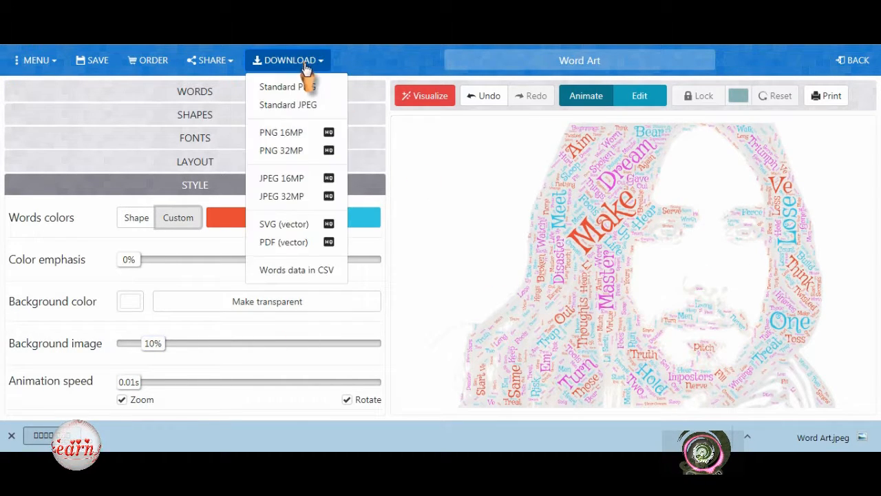
{"action": "left_click", "coordinate": [289, 198]}
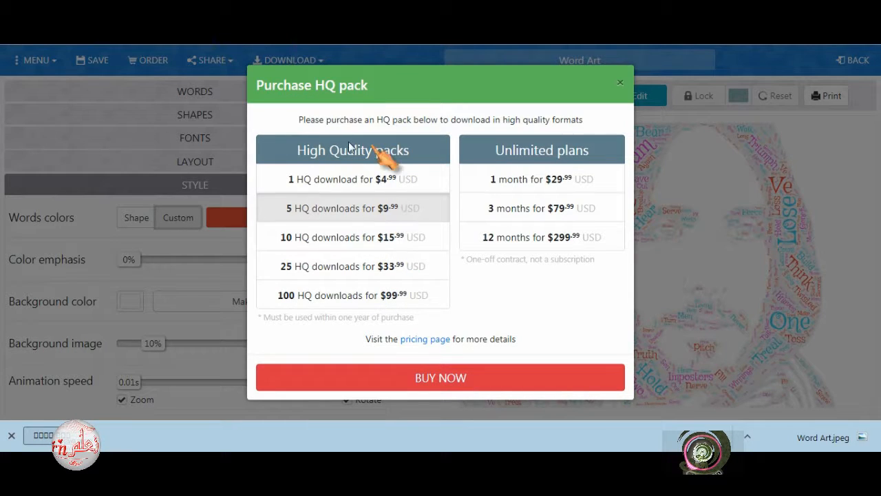
{"action": "left_click", "coordinate": [619, 82]}
{"action": "left_click", "coordinate": [289, 59]}
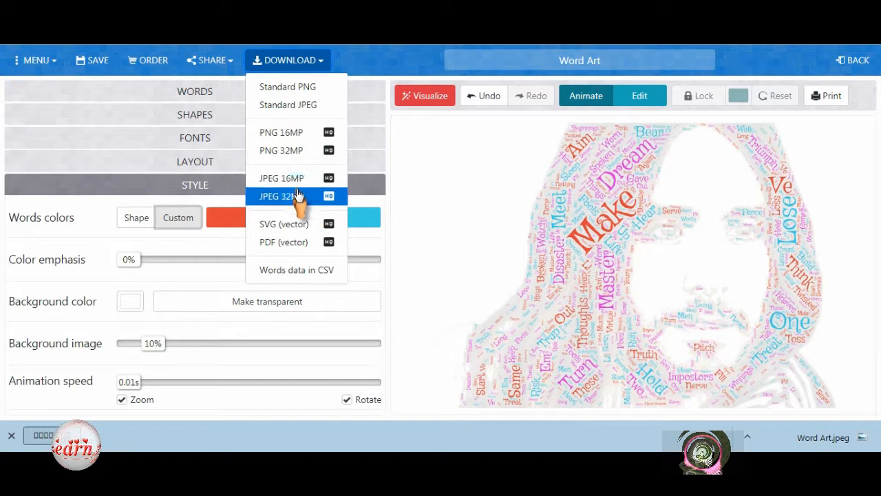
{"action": "left_click", "coordinate": [297, 186]}
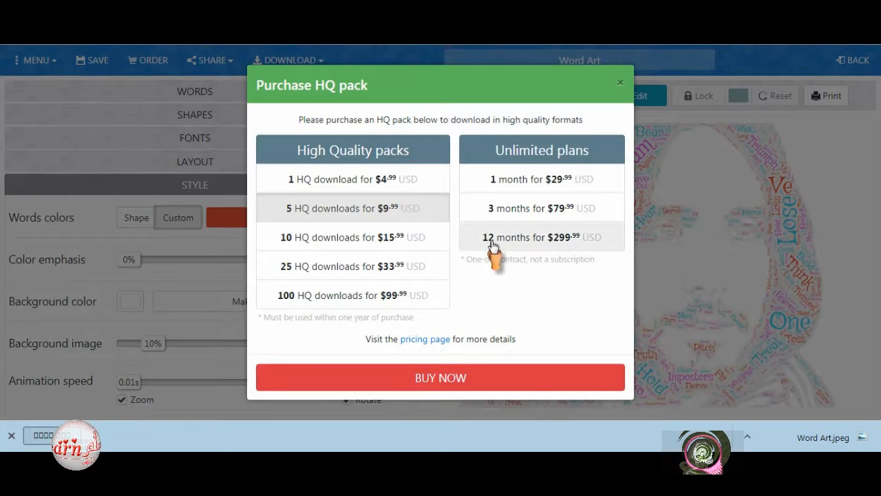
{"action": "left_click", "coordinate": [619, 82]}
Step: Download the word art as a Standard JPEG, view the saved image from its folder and close the viewer
{"action": "left_click", "coordinate": [289, 60]}
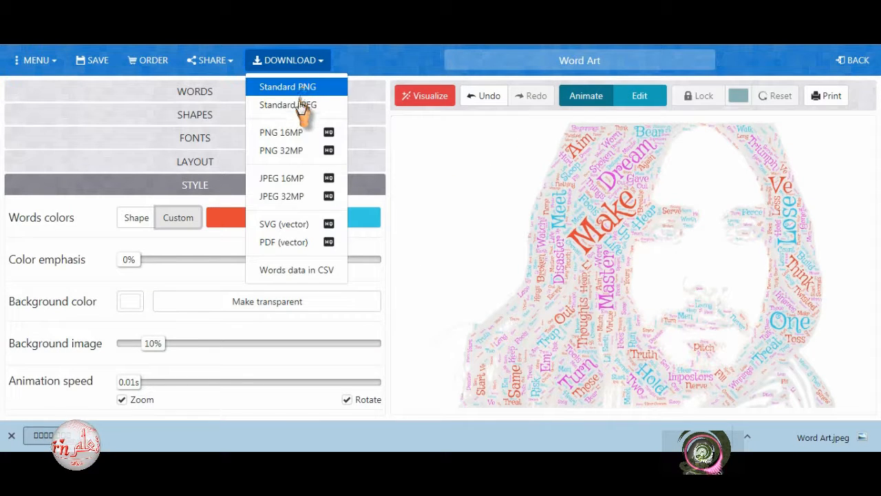
{"action": "left_click", "coordinate": [301, 112]}
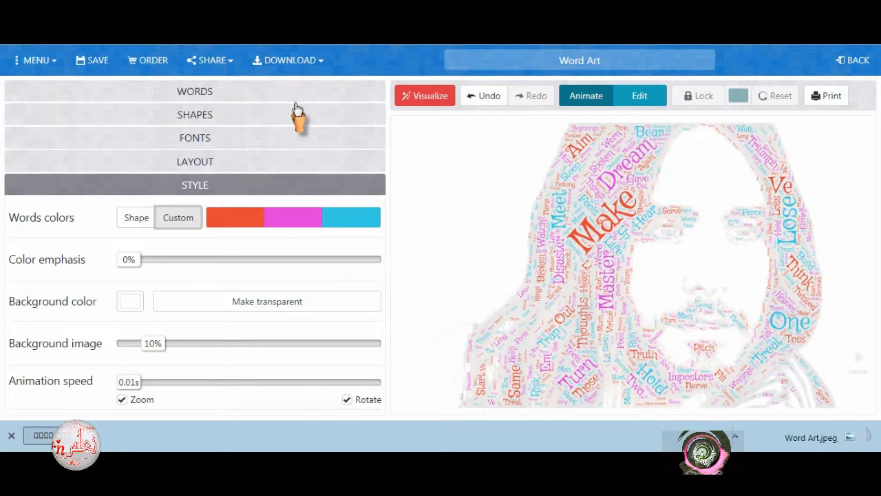
{"action": "left_click", "coordinate": [746, 435]}
{"action": "left_click", "coordinate": [678, 393]}
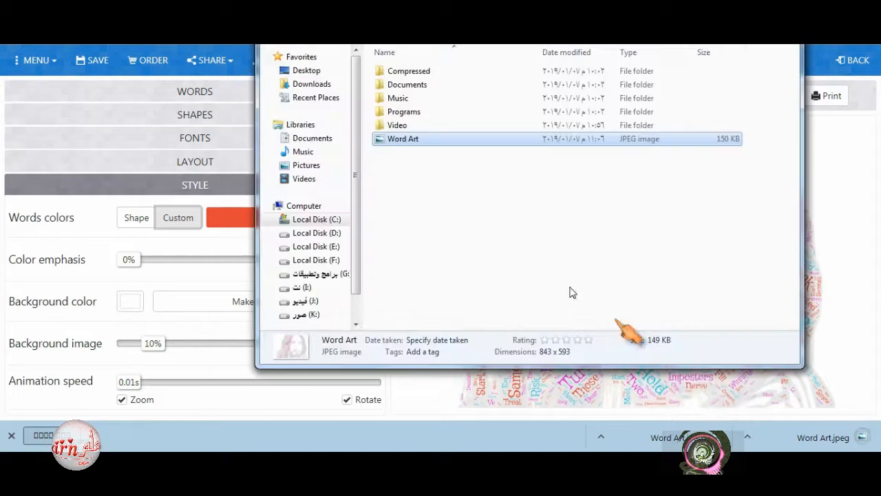
{"action": "double_click", "coordinate": [402, 139]}
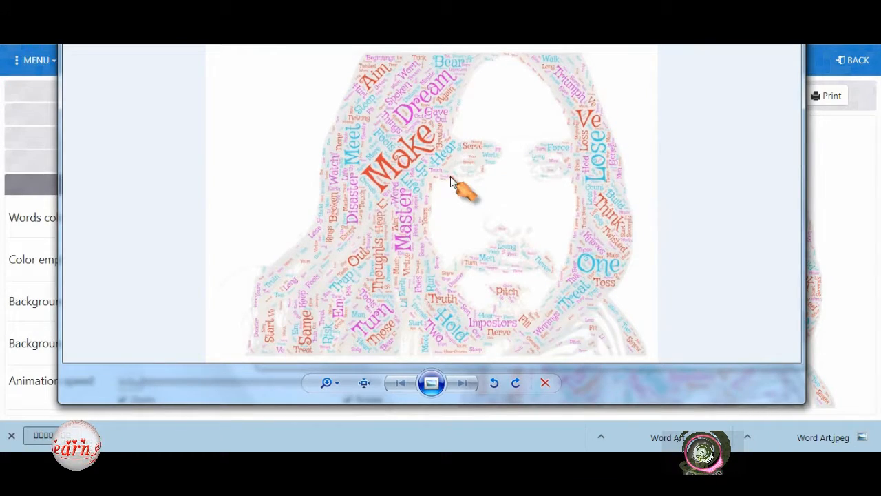
{"action": "left_click_drag", "start_coordinate": [697, 16], "coordinate": [432, 31]}
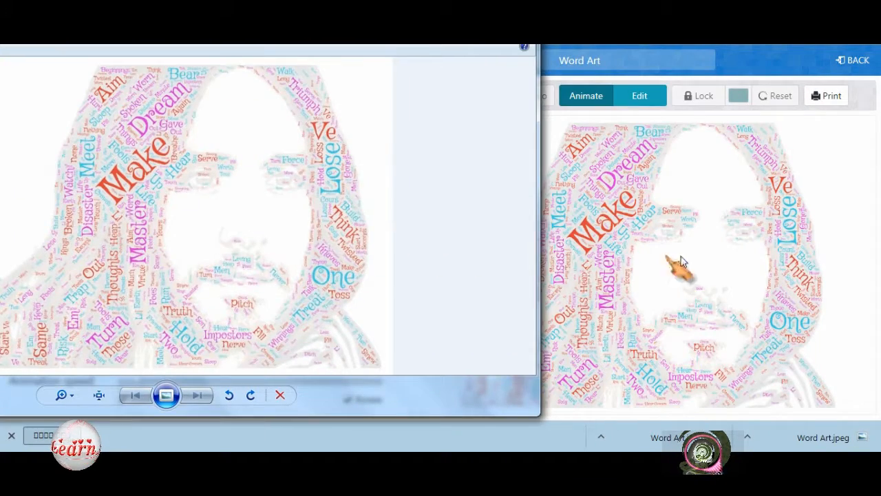
{"action": "left_click", "coordinate": [519, 33]}
Step: Download the word art as a Standard PNG, view the saved image from its folder and close the viewer
{"action": "left_click", "coordinate": [284, 60]}
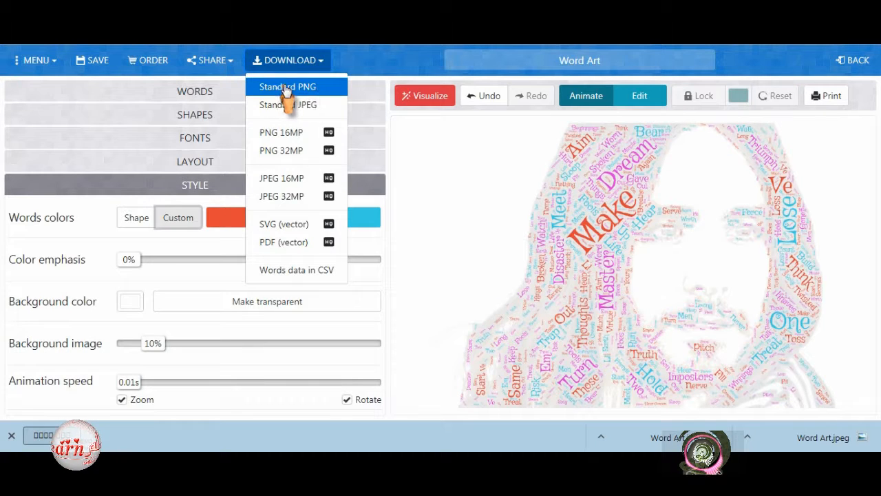
{"action": "left_click", "coordinate": [285, 89]}
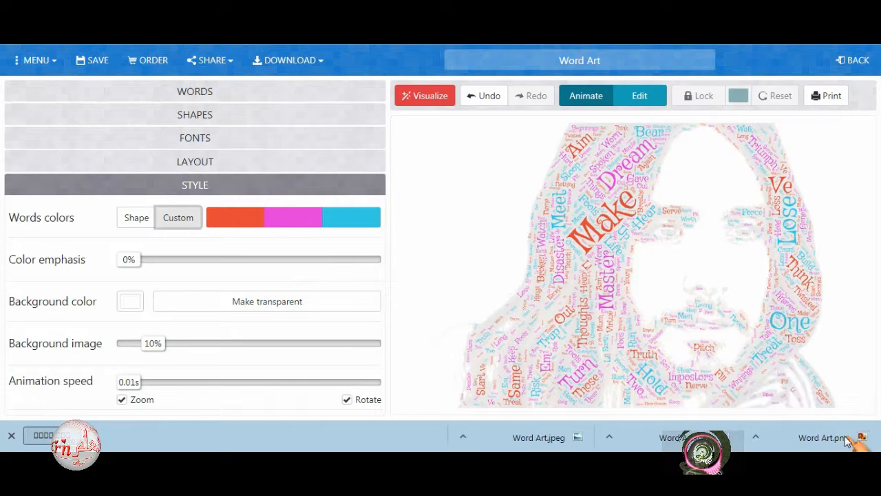
{"action": "left_click", "coordinate": [749, 439]}
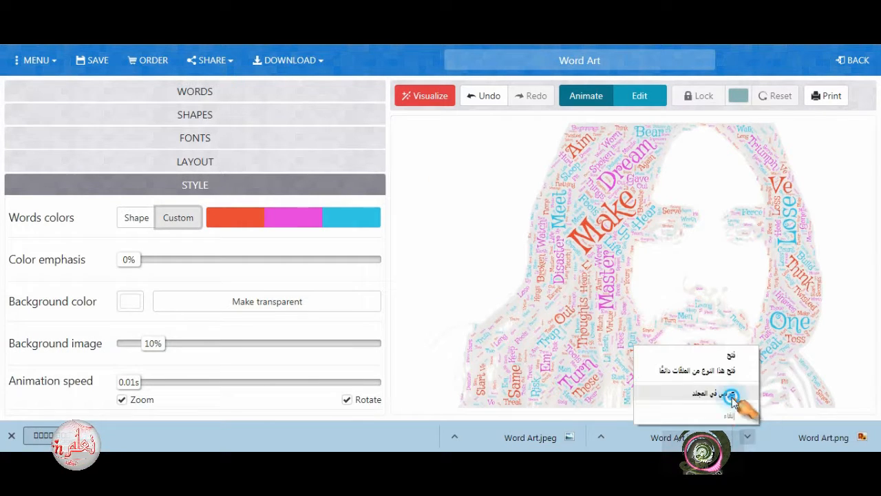
{"action": "left_click", "coordinate": [649, 393]}
{"action": "double_click", "coordinate": [399, 153]}
{"action": "left_click_drag", "start_coordinate": [560, 33], "coordinate": [398, 34]}
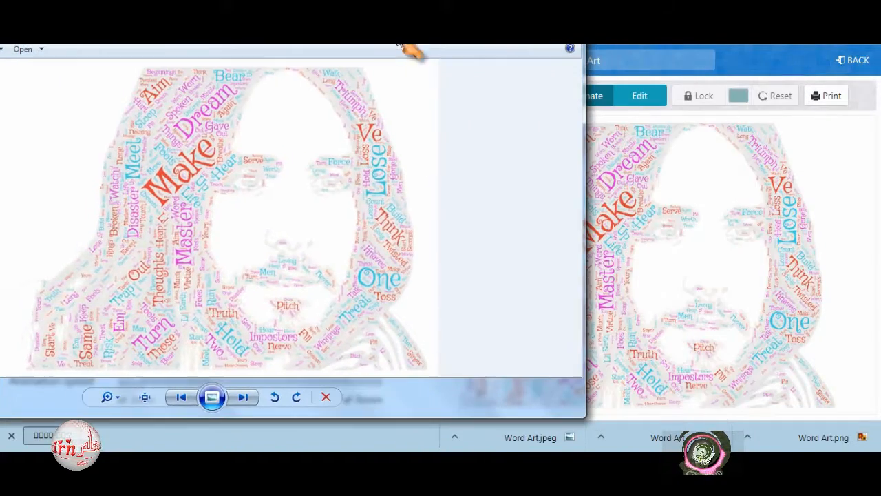
{"action": "left_click", "coordinate": [565, 29]}
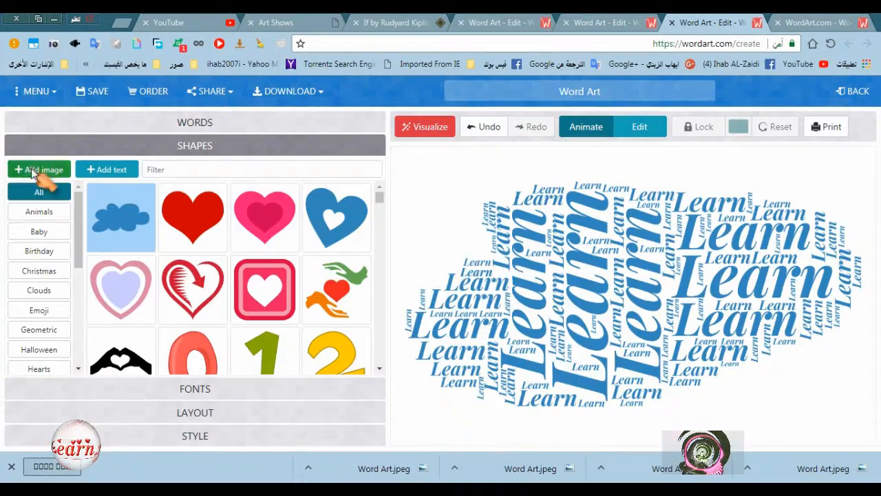
Step: Add the woman's photo as the shape with its default image customization and visualize the Learn word art
{"action": "left_click", "coordinate": [41, 172]}
{"action": "left_click", "coordinate": [413, 230]}
{"action": "double_click", "coordinate": [200, 252]}
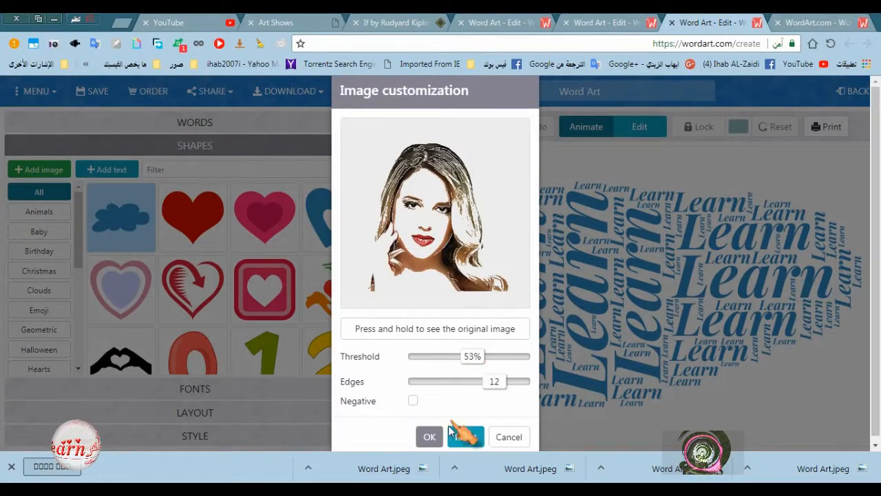
{"action": "left_click", "coordinate": [429, 436]}
{"action": "left_click", "coordinate": [422, 131]}
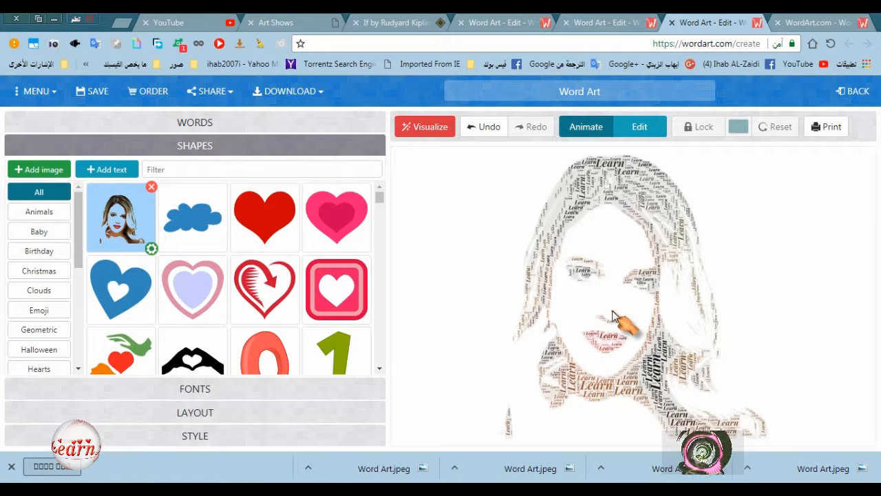
Step: Switch the words colors of the Learn word art to Custom in the style settings
{"action": "left_click", "coordinate": [216, 412]}
{"action": "left_click", "coordinate": [217, 436]}
{"action": "left_click", "coordinate": [184, 249]}
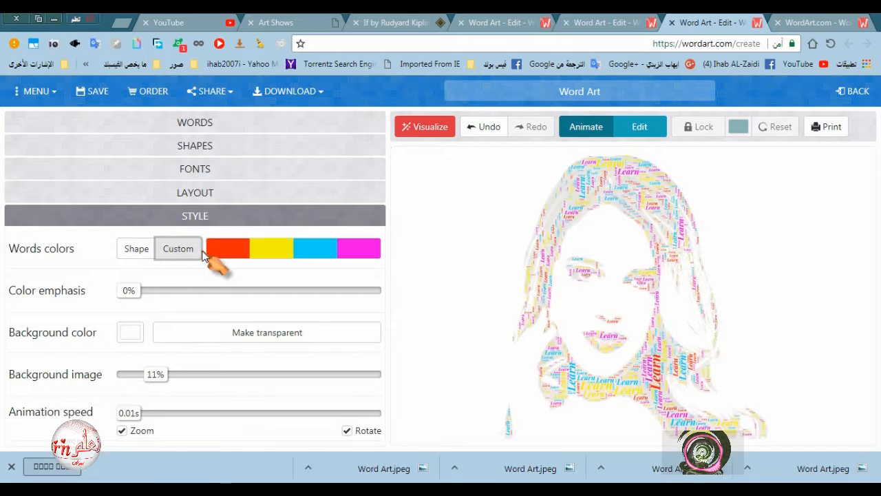
Step: Remove the four default colors from the words color palette and add the near-black #040404
{"action": "left_click", "coordinate": [228, 254]}
{"action": "left_click", "coordinate": [357, 349]}
{"action": "left_click", "coordinate": [357, 350]}
{"action": "left_click", "coordinate": [356, 350]}
{"action": "left_click", "coordinate": [357, 349]}
{"action": "left_click", "coordinate": [331, 238]}
{"action": "left_click", "coordinate": [365, 326]}
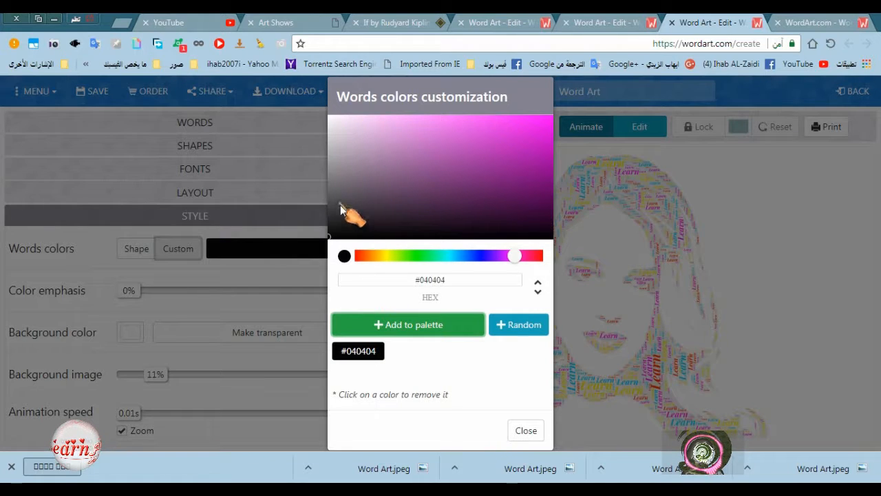
Step: Add the browns #471d0a and #714430 and a dark crimson to the words color palette and apply it
{"action": "left_click", "coordinate": [364, 256]}
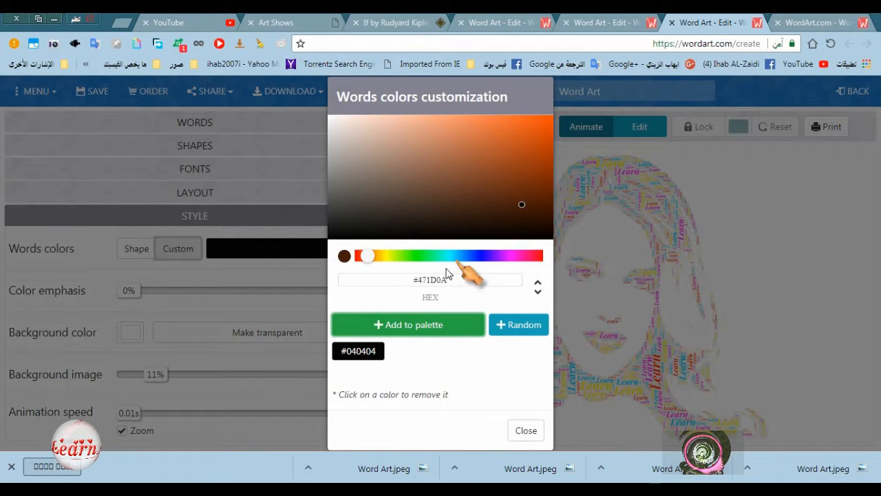
{"action": "left_click", "coordinate": [405, 329]}
{"action": "left_click", "coordinate": [458, 184]}
{"action": "left_click", "coordinate": [413, 332]}
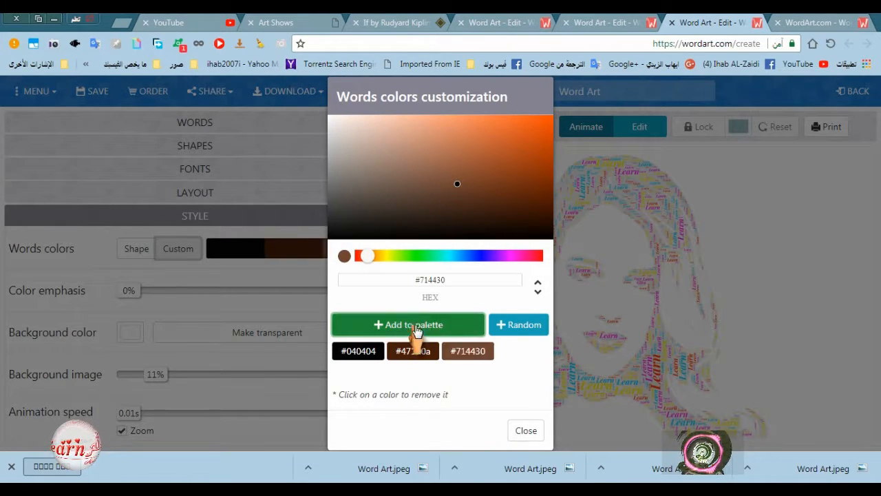
{"action": "left_click", "coordinate": [532, 256]}
{"action": "left_click", "coordinate": [549, 192]}
{"action": "left_click", "coordinate": [441, 326]}
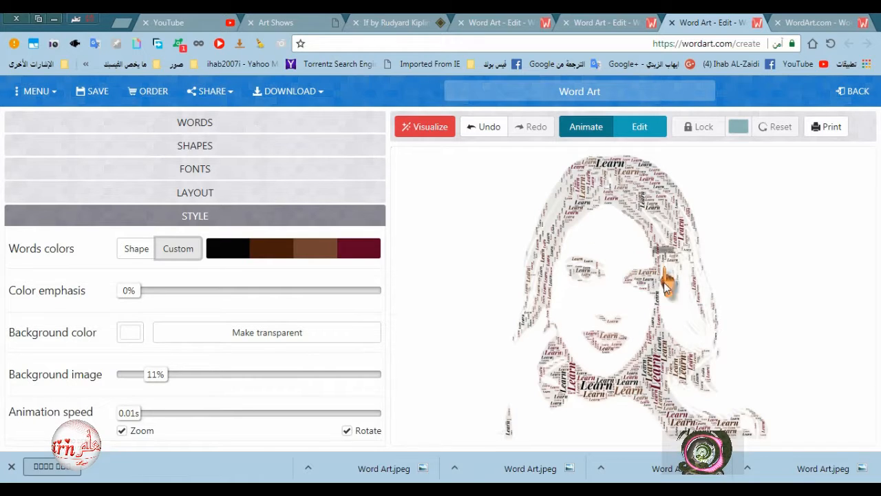
Step: Clear the brown and crimson words color palette and add the pink #f00a5d
{"action": "left_click", "coordinate": [225, 249]}
{"action": "left_click", "coordinate": [358, 350]}
{"action": "left_click", "coordinate": [357, 350]}
{"action": "left_click", "coordinate": [358, 350]}
{"action": "left_click", "coordinate": [358, 350]}
{"action": "left_click", "coordinate": [379, 324]}
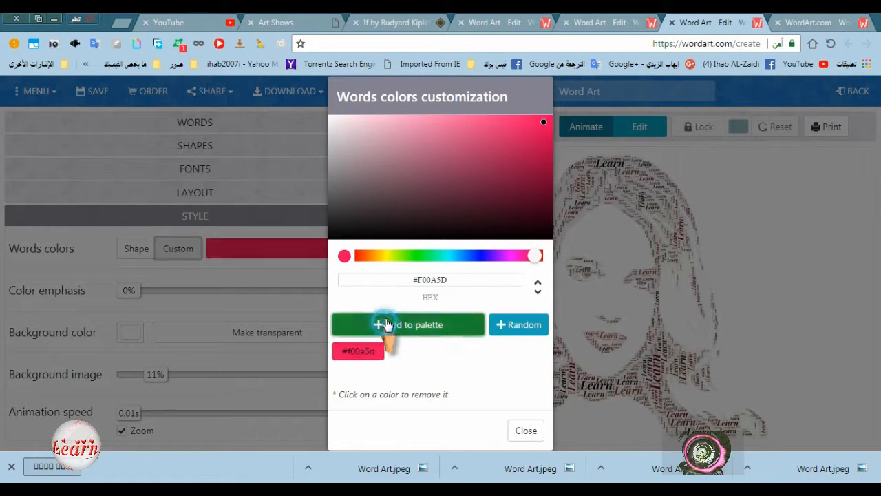
Step: Add #f0220a, #0a1bf0 and #0af0d8 to the words color palette and apply it
{"action": "left_click", "coordinate": [362, 257]}
{"action": "left_click", "coordinate": [468, 321]}
{"action": "left_click", "coordinate": [475, 256]}
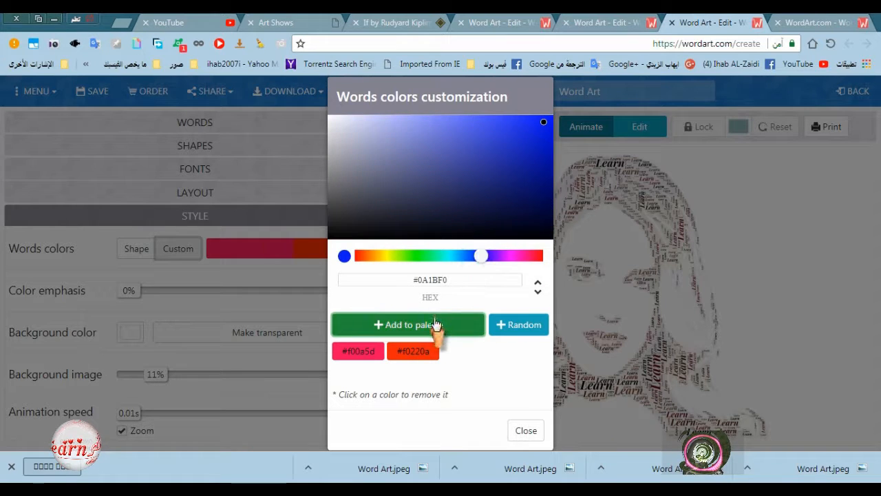
{"action": "left_click", "coordinate": [434, 327]}
{"action": "left_click", "coordinate": [448, 256]}
{"action": "left_click", "coordinate": [417, 329]}
{"action": "left_click", "coordinate": [531, 432]}
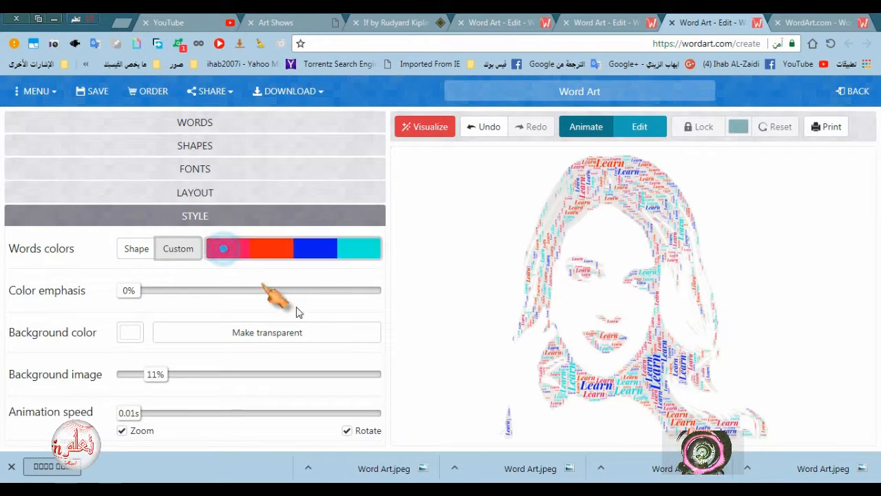
Step: Replace the bright words color palette with #000000, #3c1d03, #936035 and #e9cdb5
{"action": "left_click", "coordinate": [303, 249]}
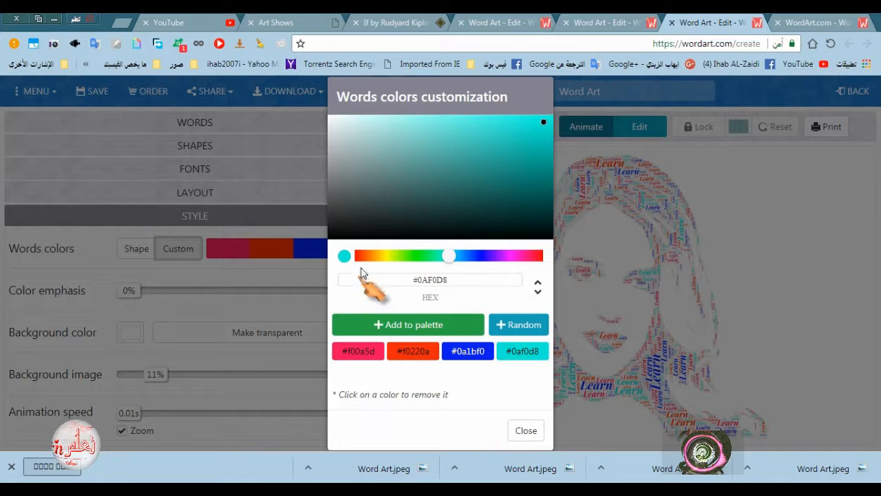
{"action": "left_click", "coordinate": [362, 319]}
{"action": "left_click", "coordinate": [369, 256]}
{"action": "left_click", "coordinate": [542, 209]}
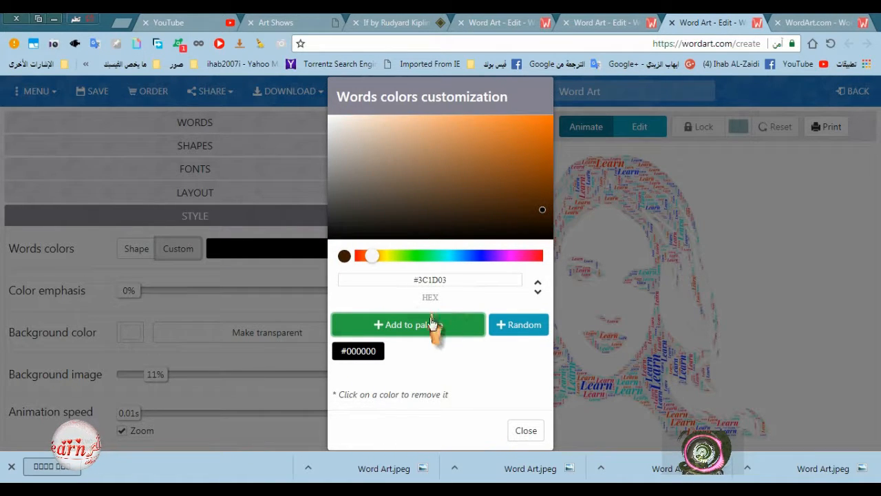
{"action": "left_click", "coordinate": [440, 324]}
{"action": "left_click", "coordinate": [419, 326]}
{"action": "left_click", "coordinate": [378, 125]}
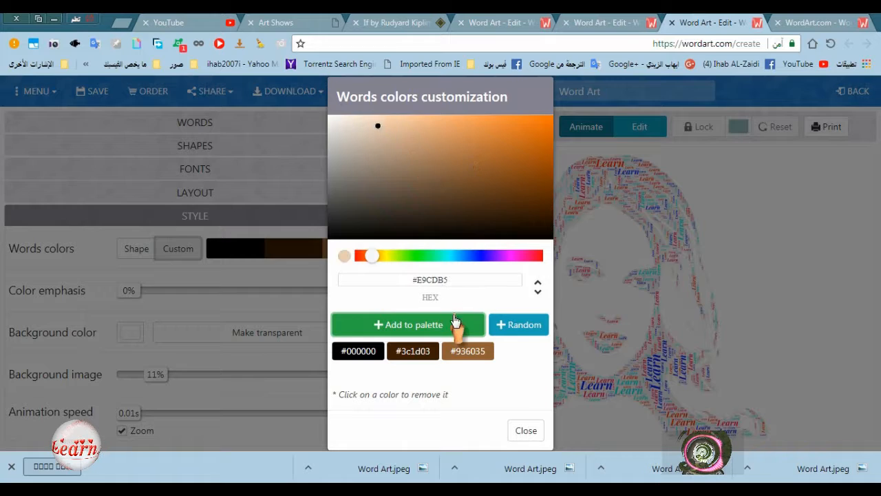
{"action": "left_click", "coordinate": [465, 323]}
{"action": "left_click", "coordinate": [526, 431]}
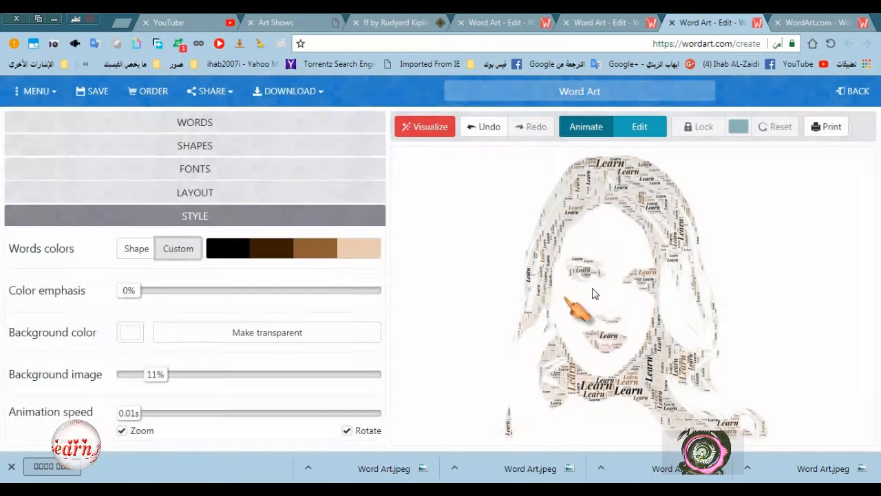
Step: Replace the light beige in the words color palette with the brown #8f511c
{"action": "left_click", "coordinate": [351, 249]}
{"action": "left_click", "coordinate": [522, 351]}
{"action": "left_click", "coordinate": [509, 170]}
{"action": "left_click", "coordinate": [413, 329]}
{"action": "left_click", "coordinate": [521, 429]}
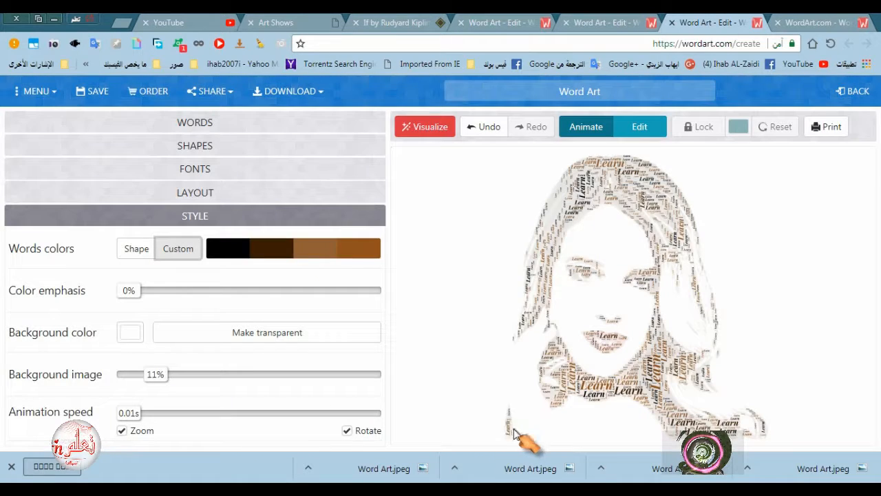
Step: Remove #936035 and #8f511c from the words color palette and add the dark brown #3c2009
{"action": "left_click", "coordinate": [272, 250]}
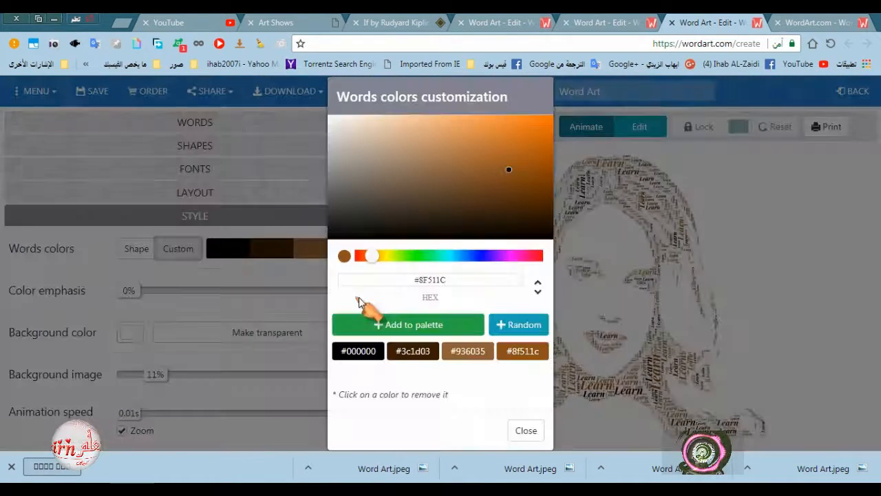
{"action": "left_click", "coordinate": [468, 352]}
{"action": "left_click", "coordinate": [478, 358]}
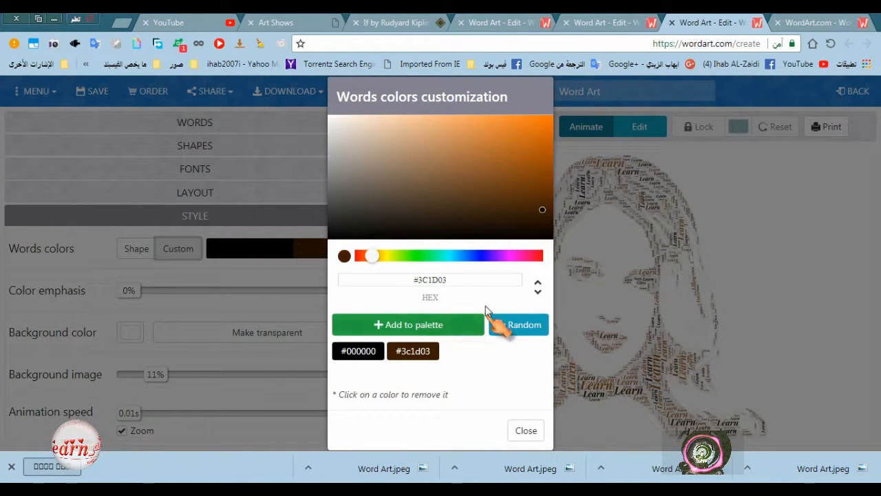
{"action": "left_click", "coordinate": [421, 332]}
Step: Try further brown shades, add the grey-brown #4c4138 as the fourth words color, and apply the palette
{"action": "left_click", "coordinate": [428, 140]}
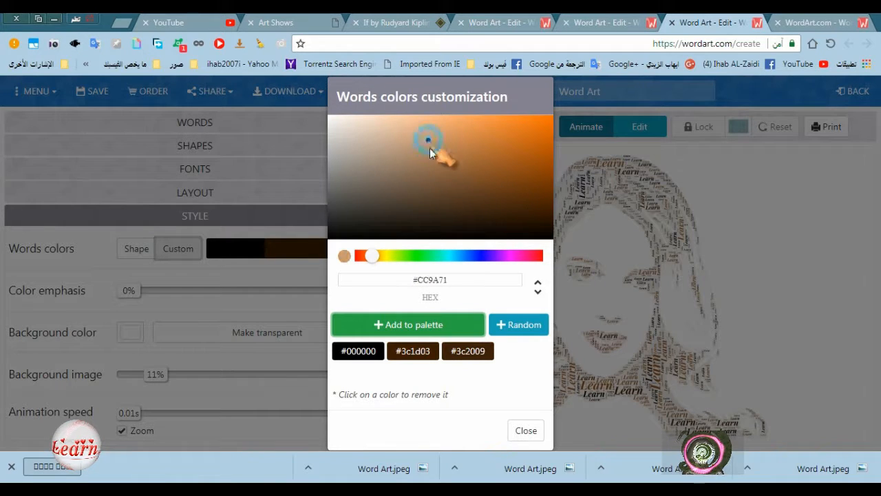
{"action": "left_click", "coordinate": [471, 325]}
{"action": "left_click", "coordinate": [513, 212]}
{"action": "left_click", "coordinate": [547, 163]}
{"action": "left_click", "coordinate": [417, 205]}
{"action": "left_click", "coordinate": [386, 202]}
{"action": "left_click", "coordinate": [443, 325]}
{"action": "left_click", "coordinate": [522, 350]}
{"action": "left_click", "coordinate": [525, 430]}
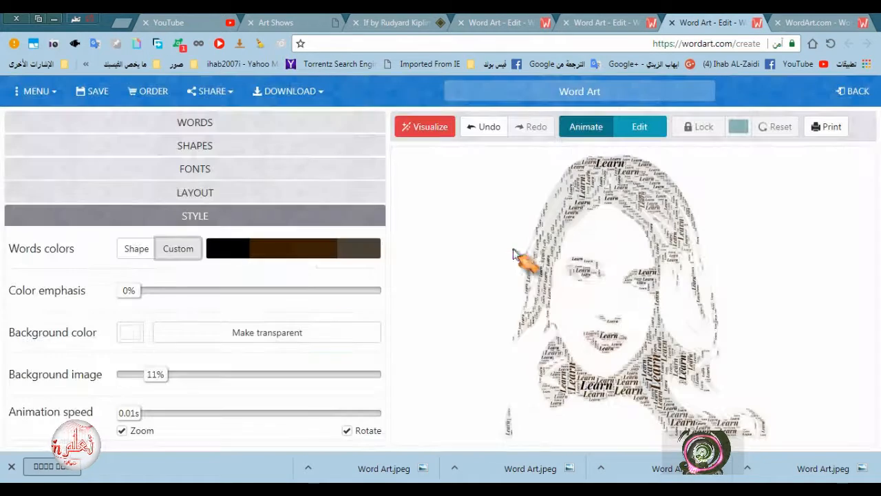
Step: Replace #3c2009 in the words color palette with the brown #854511 and apply the palette
{"action": "left_click", "coordinate": [308, 254]}
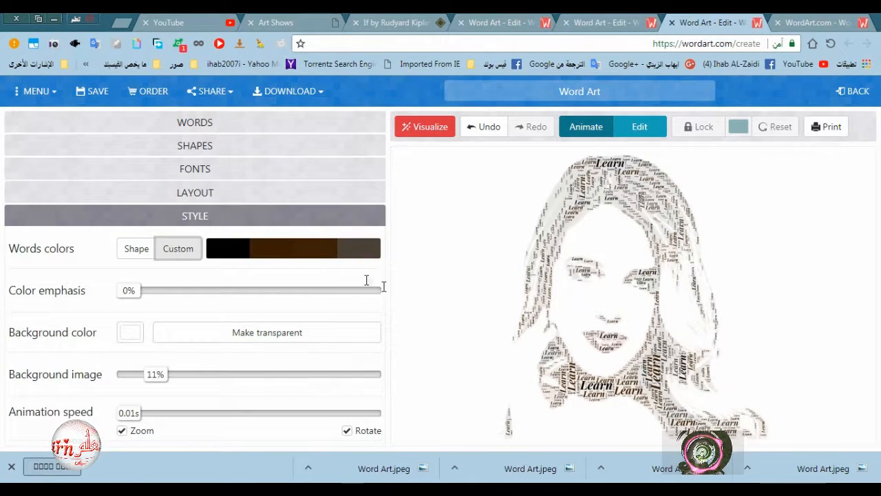
{"action": "left_click", "coordinate": [523, 174]}
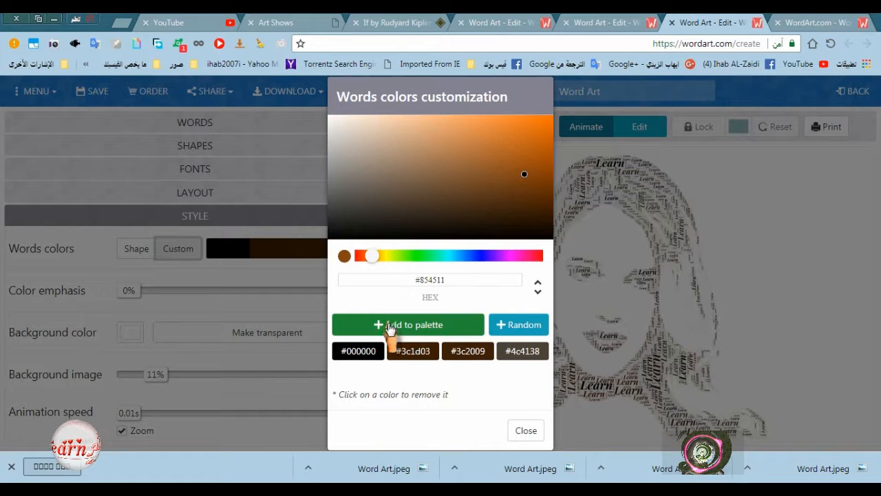
{"action": "left_click", "coordinate": [432, 327]}
{"action": "left_click", "coordinate": [459, 360]}
{"action": "left_click", "coordinate": [526, 430]}
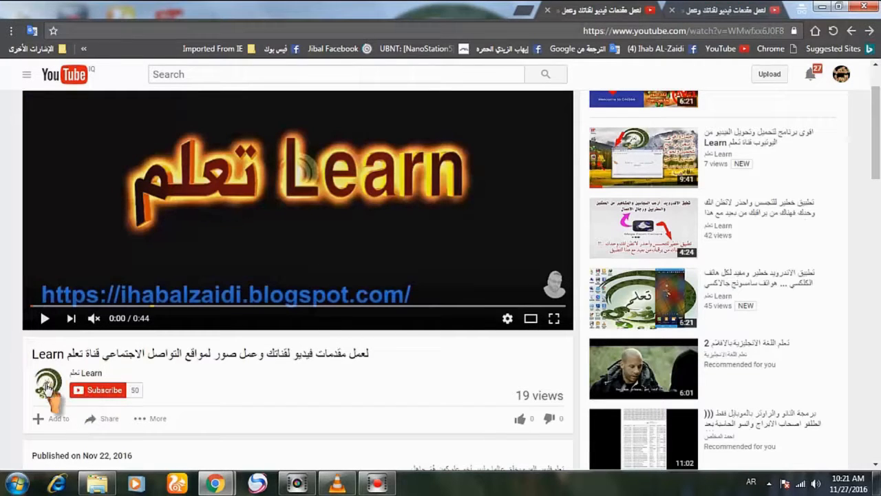
Step: On the YouTube video page, subscribe to the تعلم Learn channel and save the setting to receive all its notifications
{"action": "left_click", "coordinate": [101, 394]}
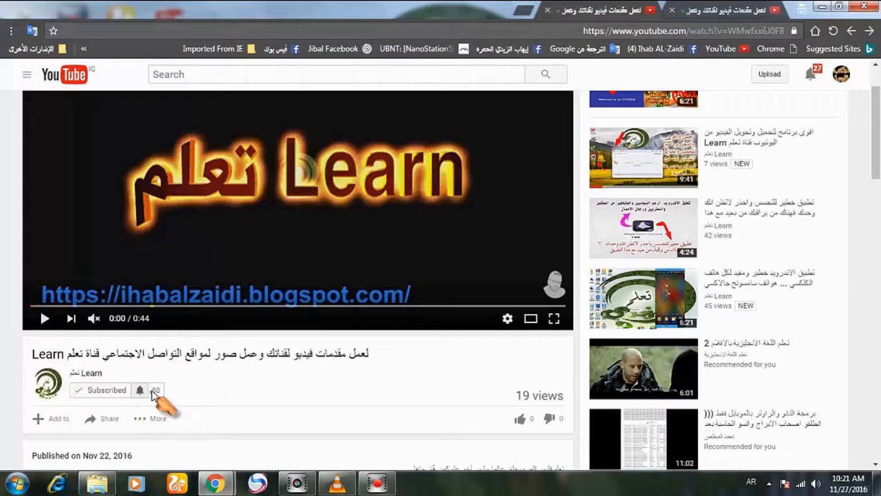
{"action": "left_click", "coordinate": [139, 392]}
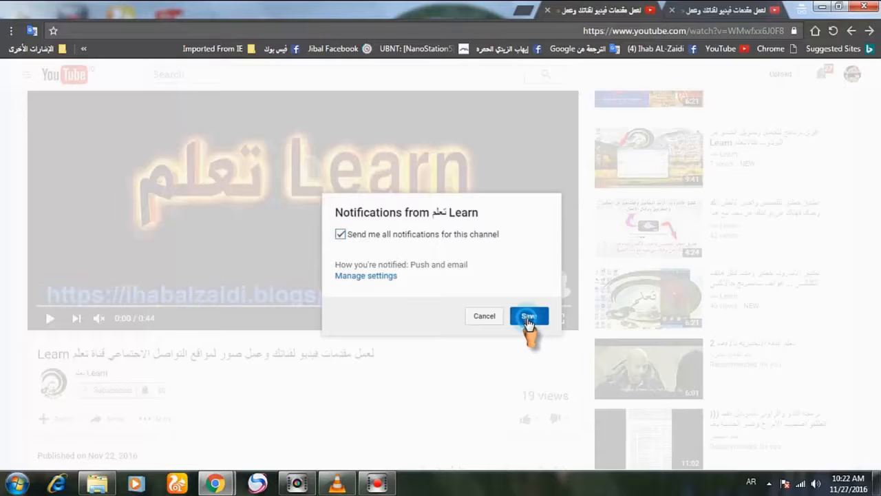
{"action": "left_click", "coordinate": [528, 316]}
Step: Like the channel's video and open its sharing options
{"action": "scroll", "coordinate": [393, 337], "scroll_direction": "down", "scroll_amount": 2}
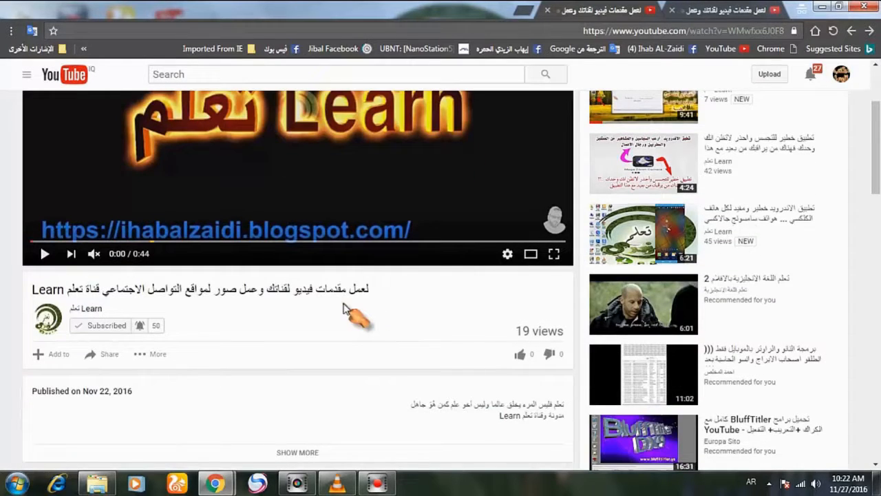
{"action": "scroll", "coordinate": [420, 323], "scroll_direction": "down", "scroll_amount": 1}
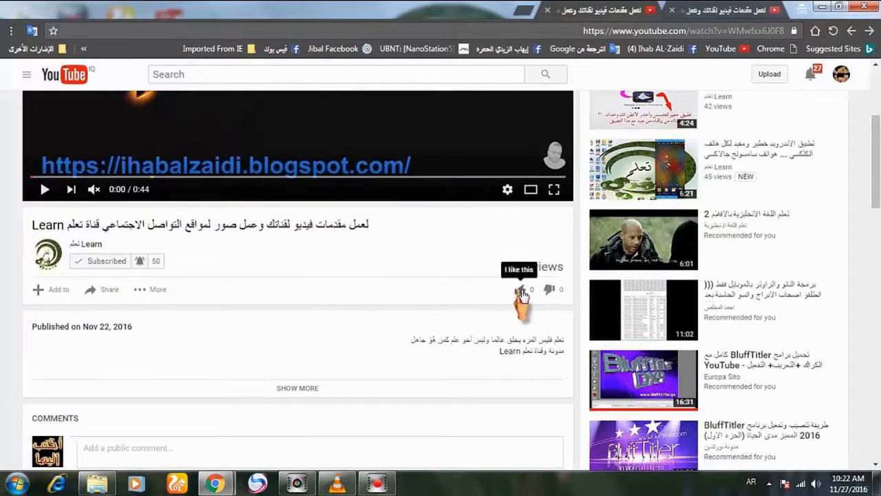
{"action": "left_click", "coordinate": [521, 292]}
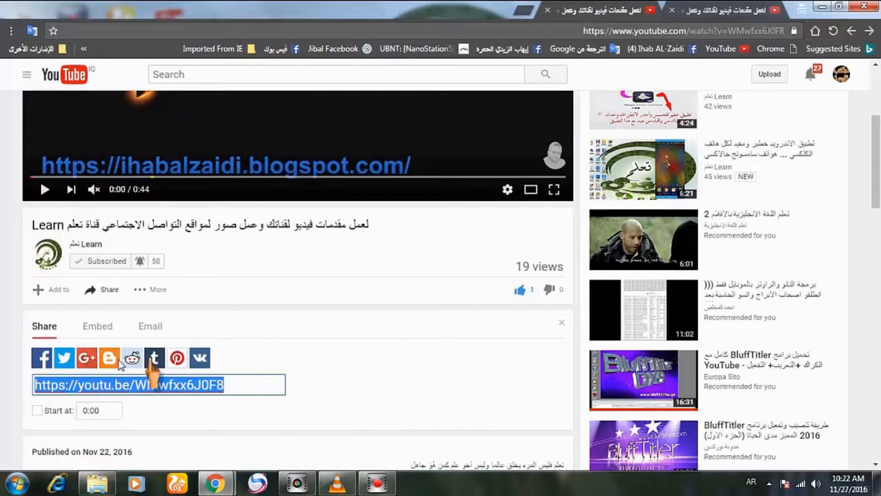
Step: Open the public comment field below the video for writing
{"action": "scroll", "coordinate": [348, 365], "scroll_direction": "down", "scroll_amount": 2}
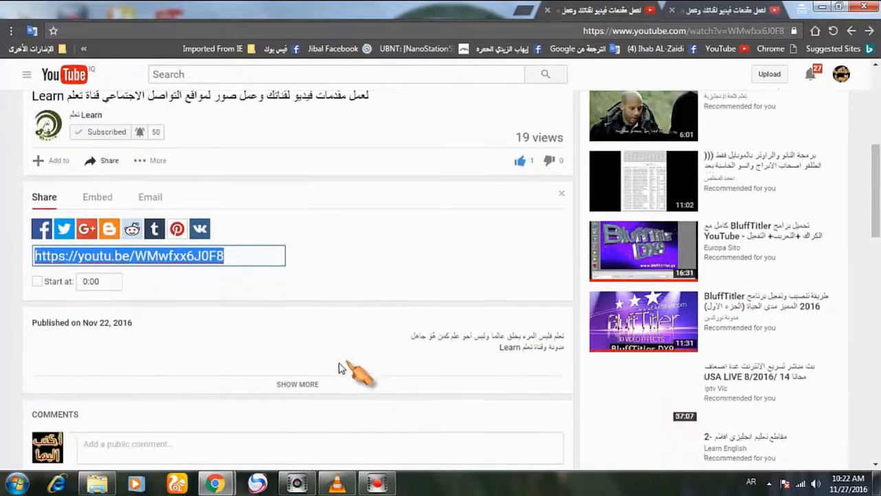
{"action": "scroll", "coordinate": [247, 406], "scroll_direction": "down", "scroll_amount": 1}
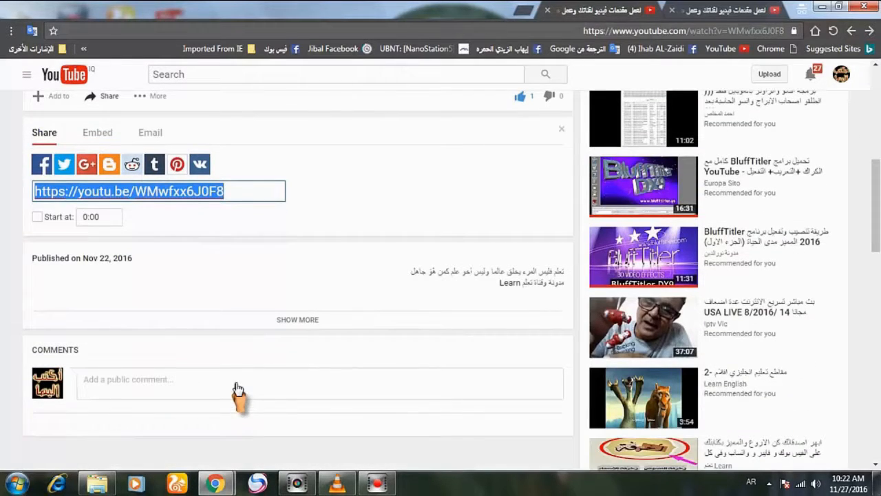
{"action": "left_click", "coordinate": [236, 387]}
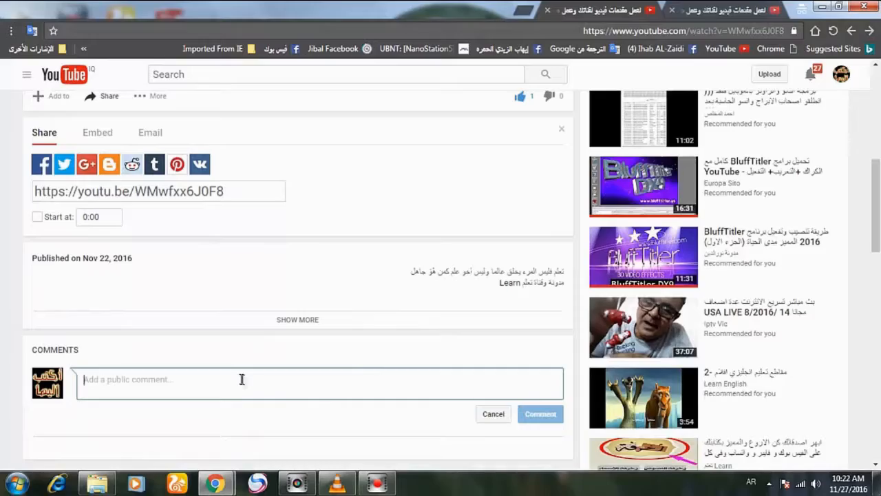